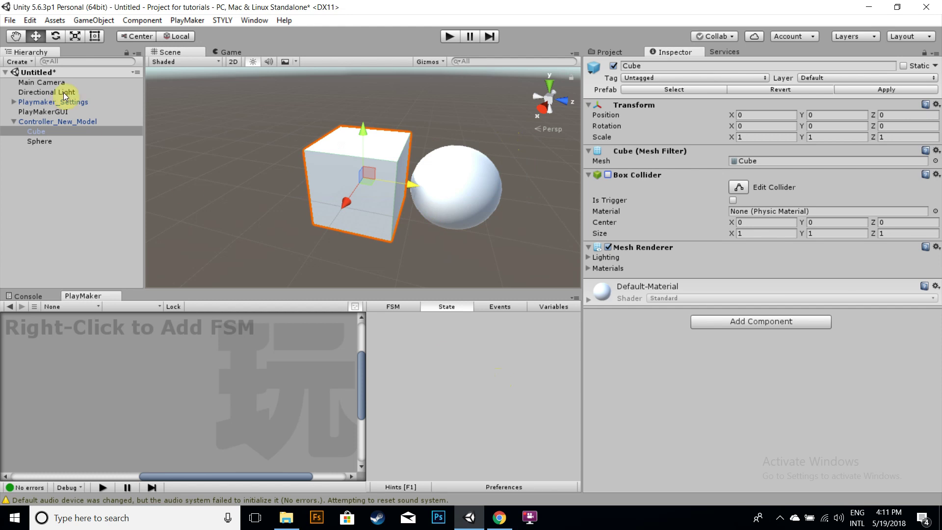
Step: Open the Controller_Right object inside the Playmaker prefab in the project assets to review its Setup state actions
click(628, 52)
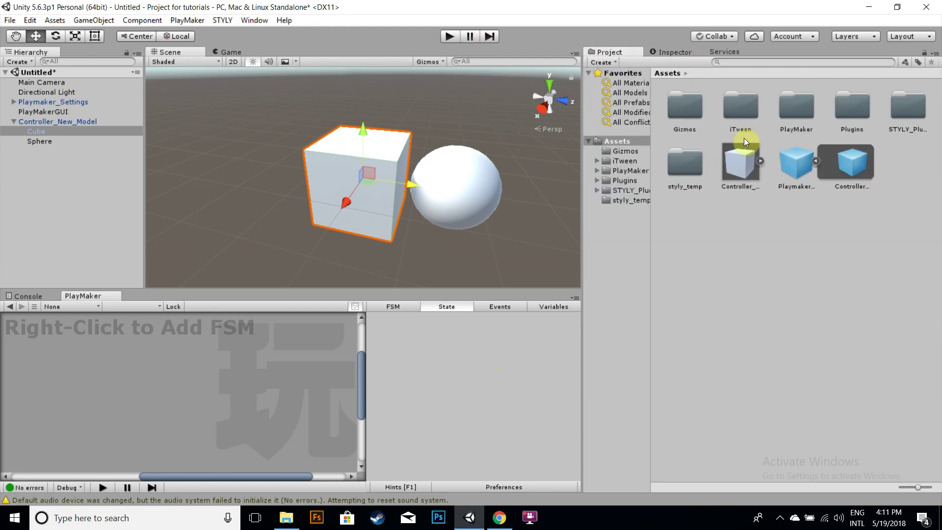
click(836, 172)
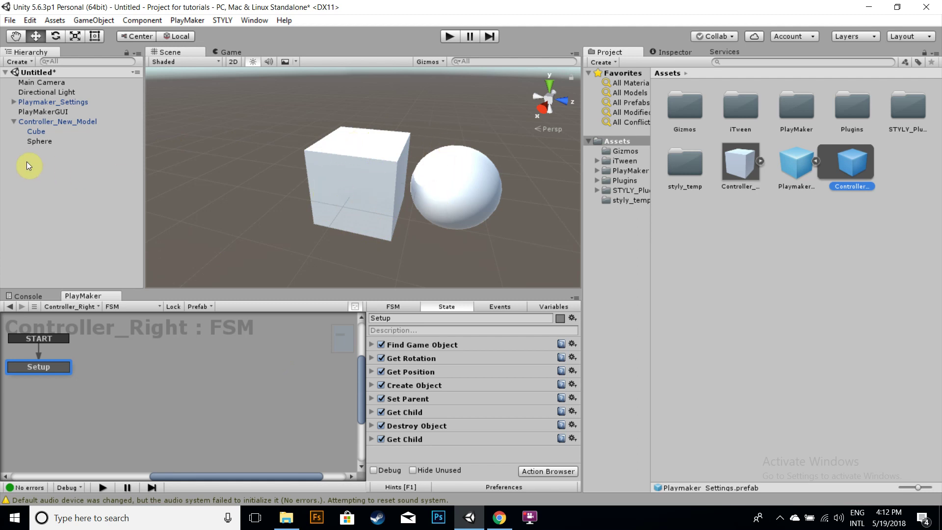
Step: Turn off the Mesh Renderer of the Sphere under Controller_New_Model, keeping its Sphere Collider enabled
click(41, 141)
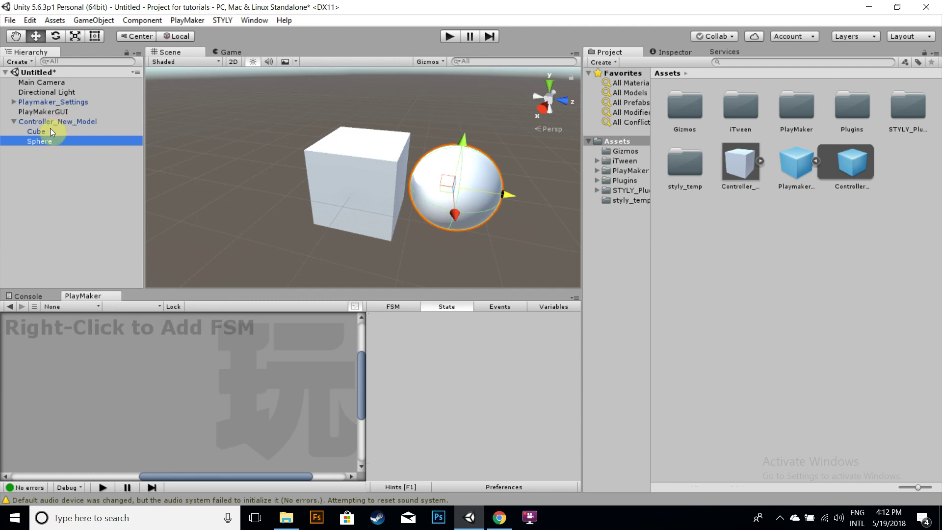
drag(41, 131, 35, 113)
click(672, 51)
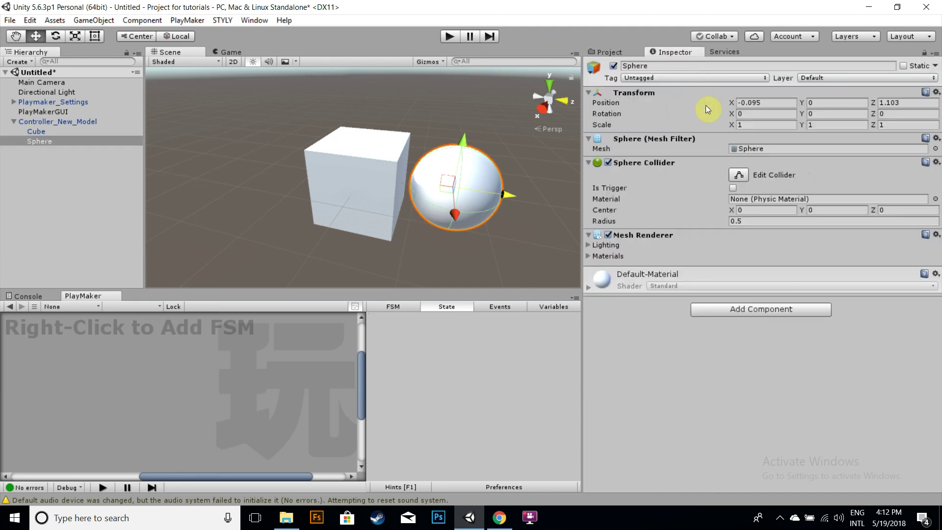
click(732, 186)
click(608, 235)
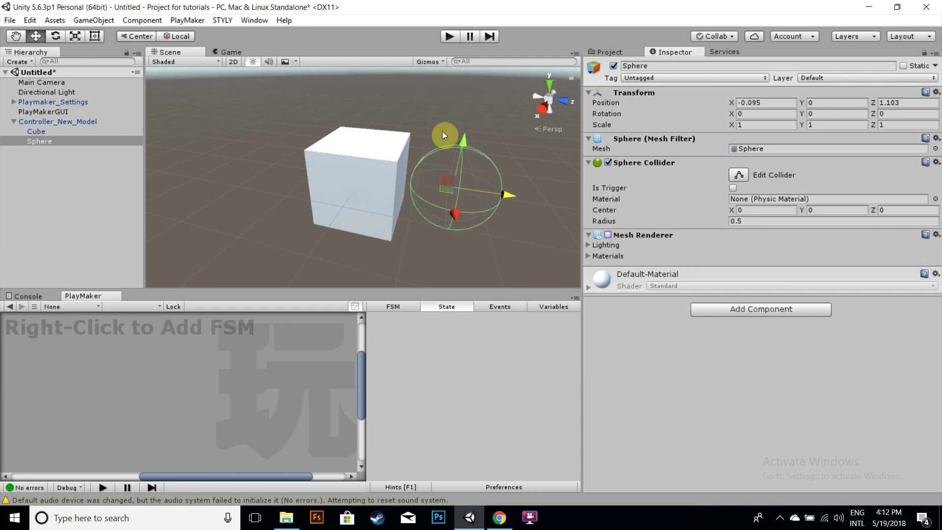
drag(440, 104, 366, 82)
drag(448, 131, 400, 105)
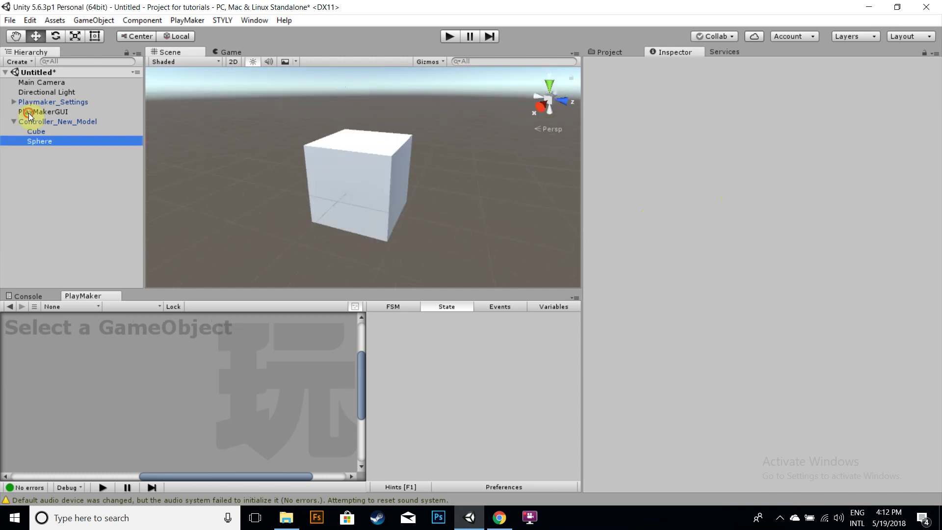
Step: Apply the Controller_New_Model changes to its prefab and check the prefab in the project assets
click(39, 140)
click(42, 122)
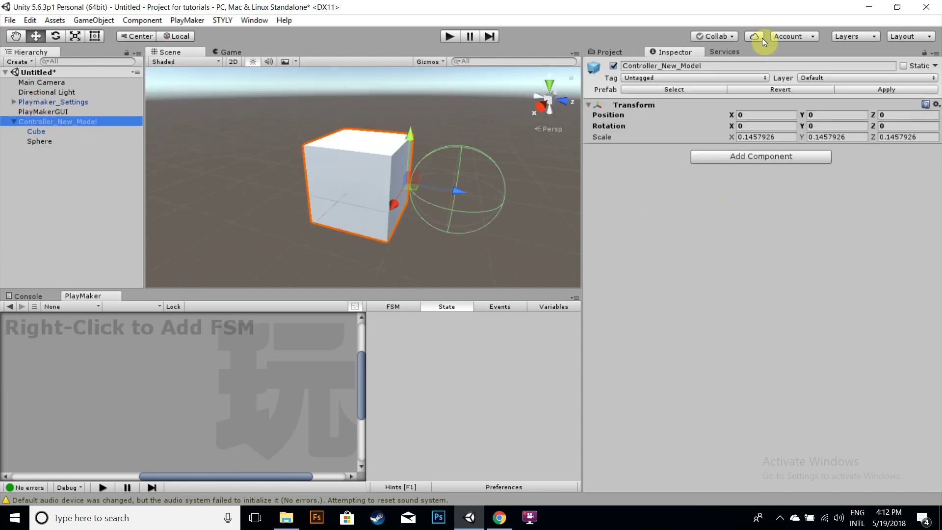
click(880, 88)
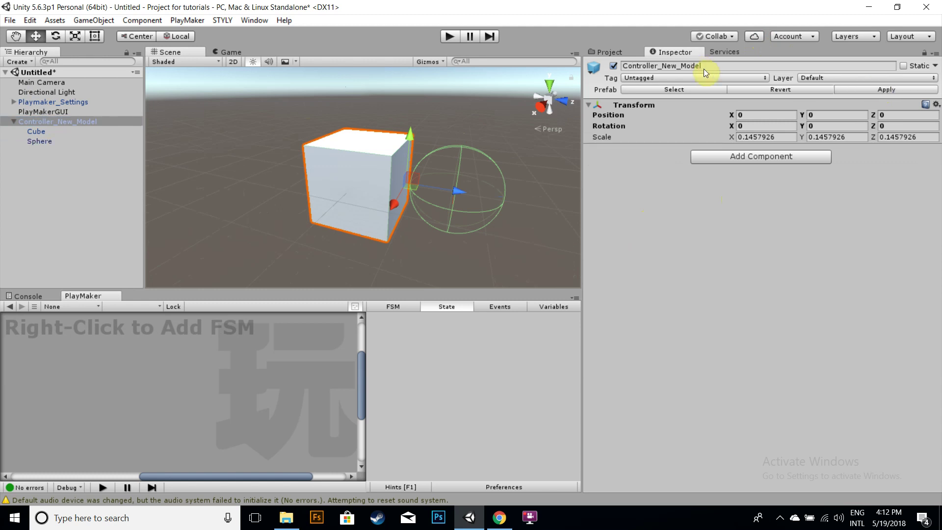
click(610, 51)
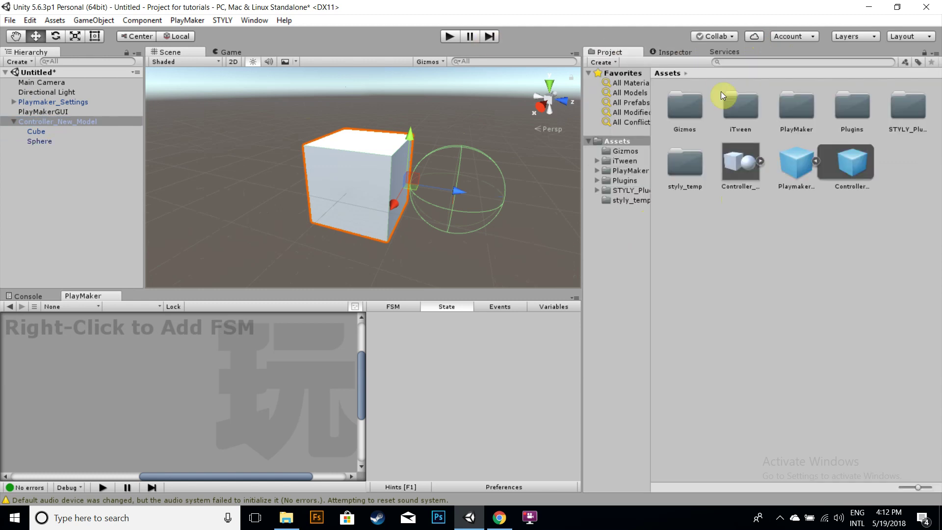
click(737, 160)
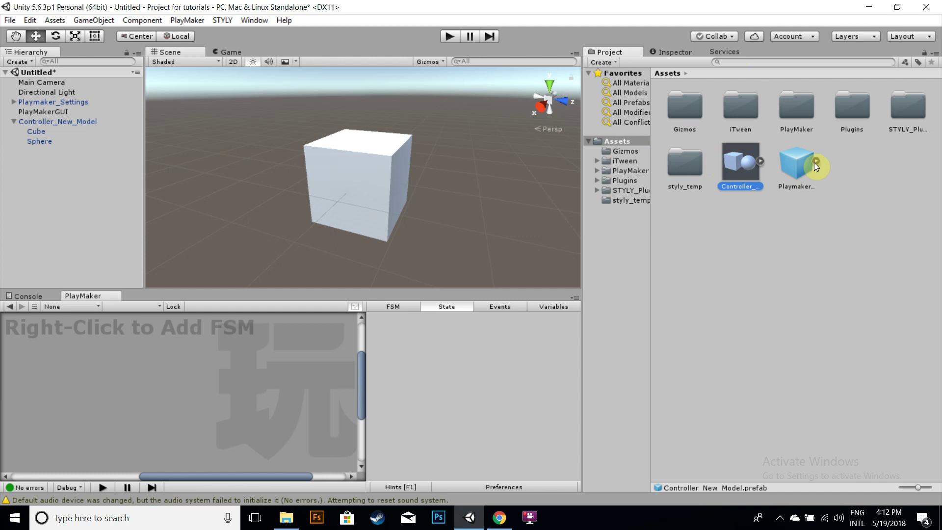
click(550, 200)
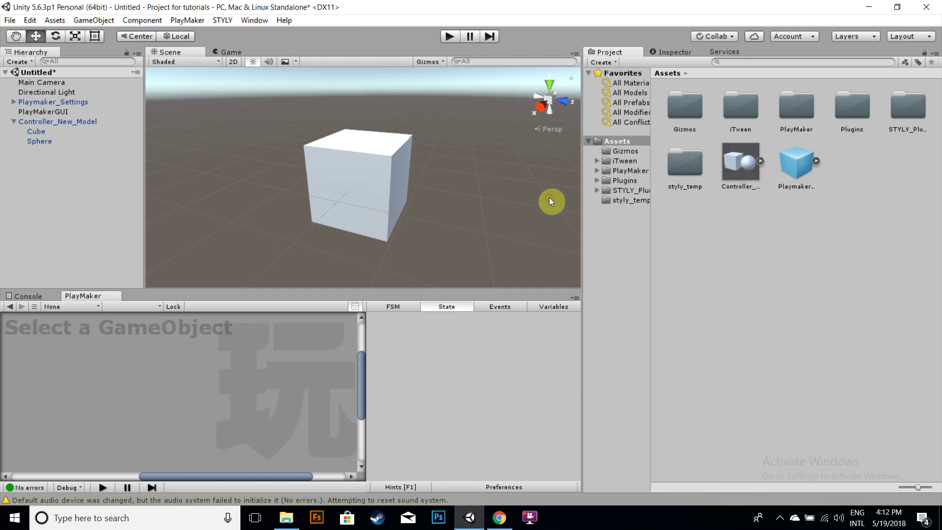
Step: Create an empty game object at the root of the scene and name it projectile
click(14, 121)
right_click(19, 148)
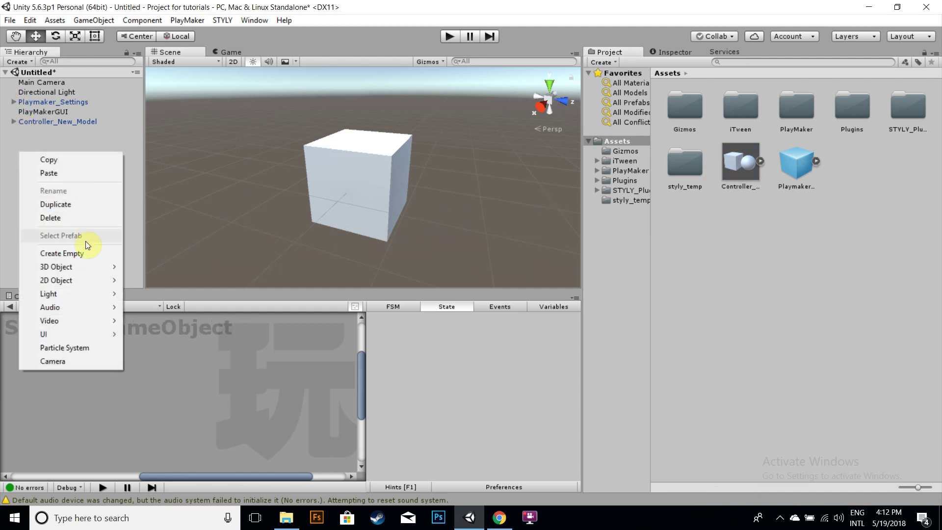
click(61, 253)
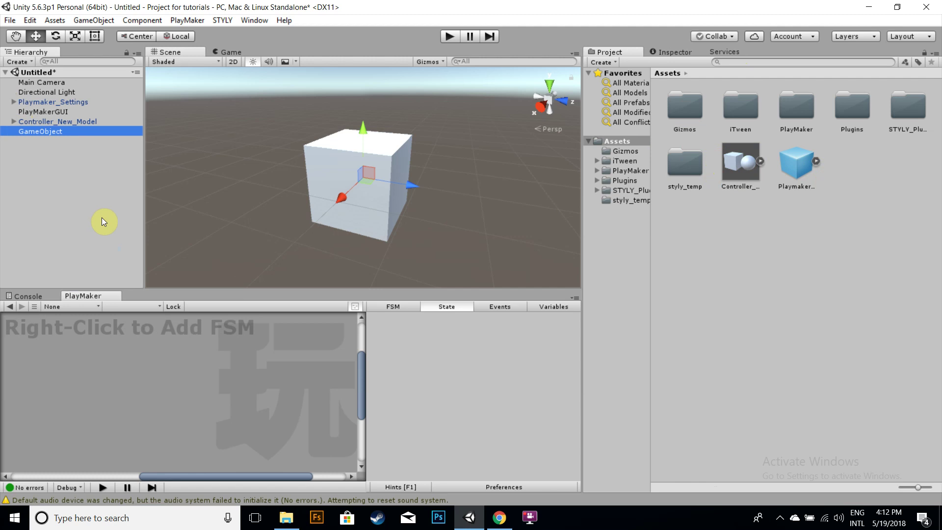
text(pro)
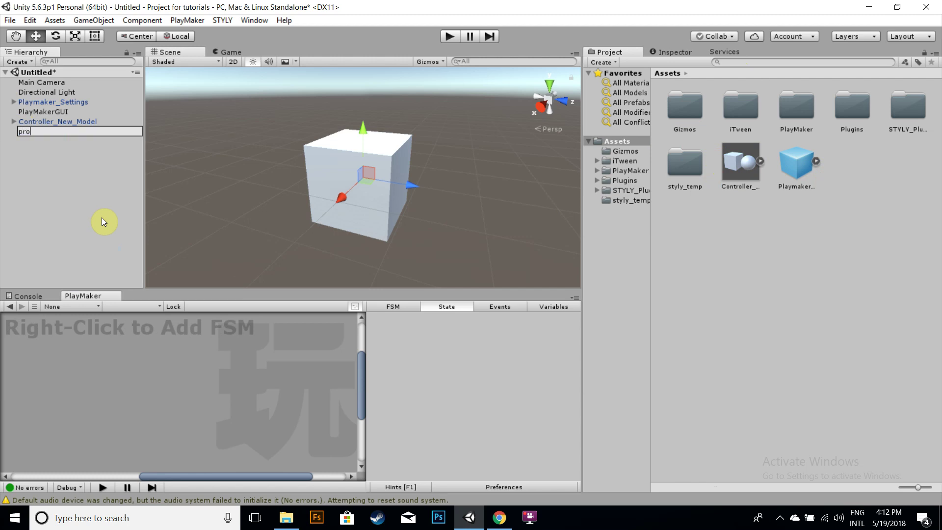
text(jectile)
key(Return)
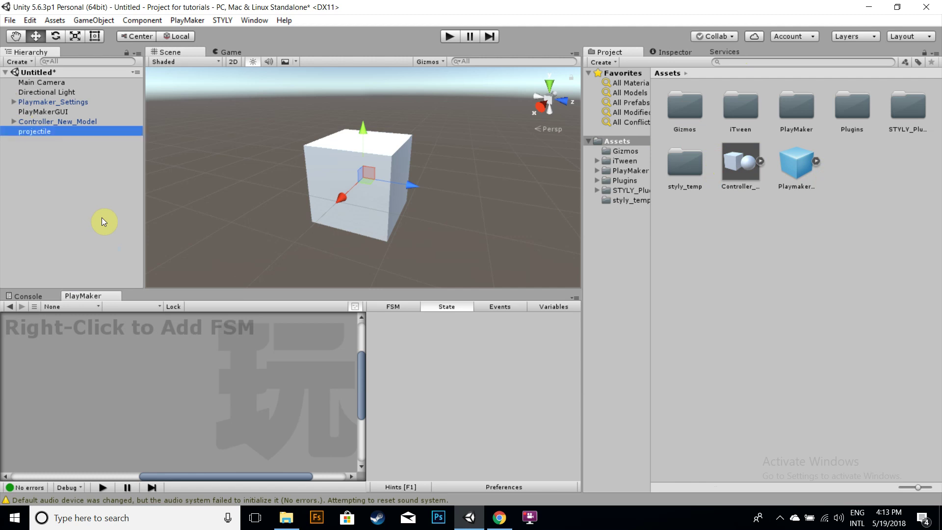
Step: Add a 3D sphere as a child of the projectile object
right_click(31, 131)
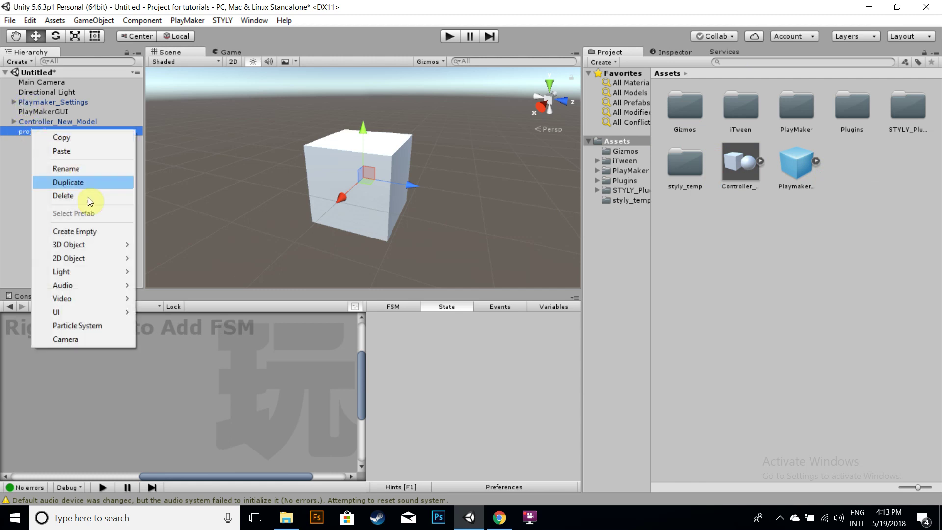
mouse_move(100, 248)
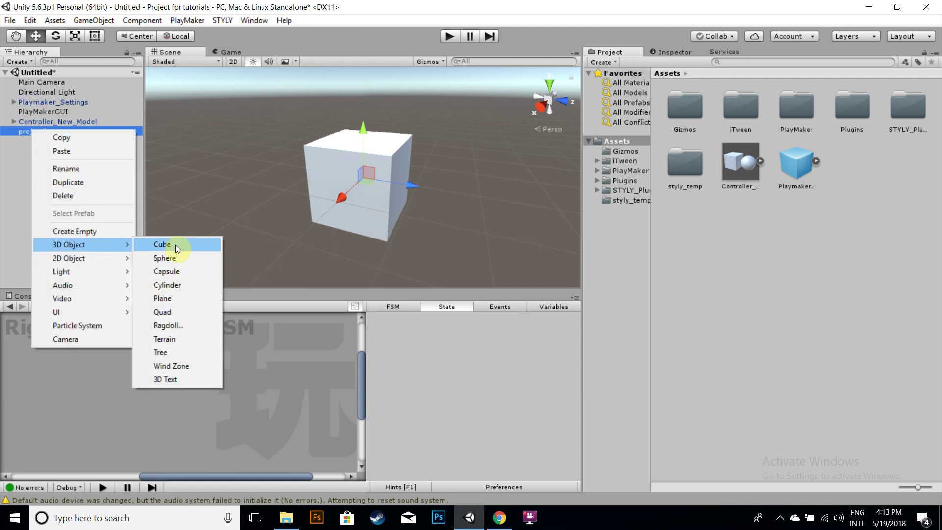
click(178, 259)
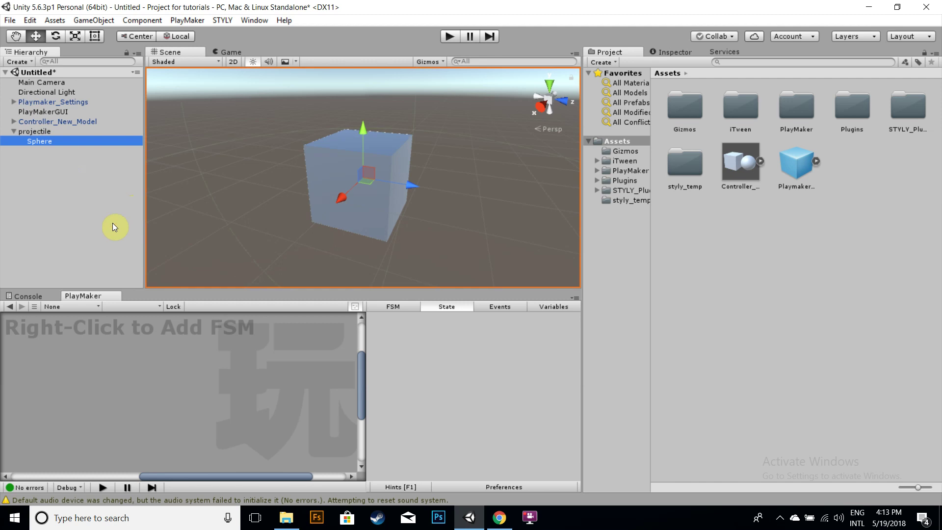
click(35, 131)
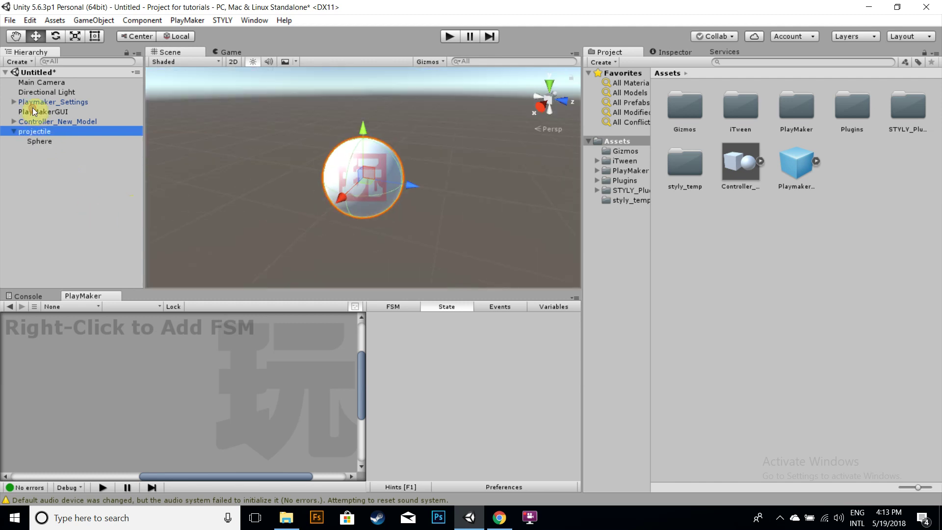
Step: Scale the projectile's child Sphere down uniformly to about 0.145
click(41, 142)
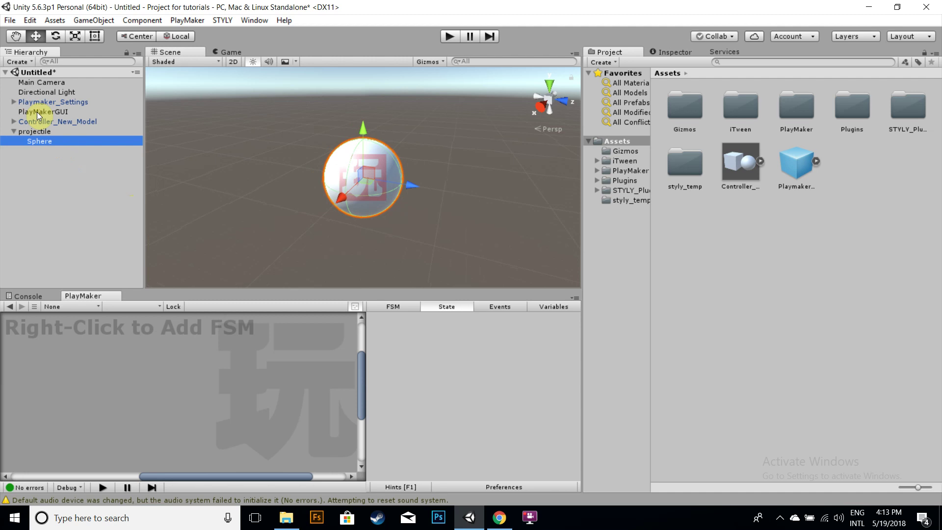
key(r)
click(361, 185)
drag(361, 185, 292, 184)
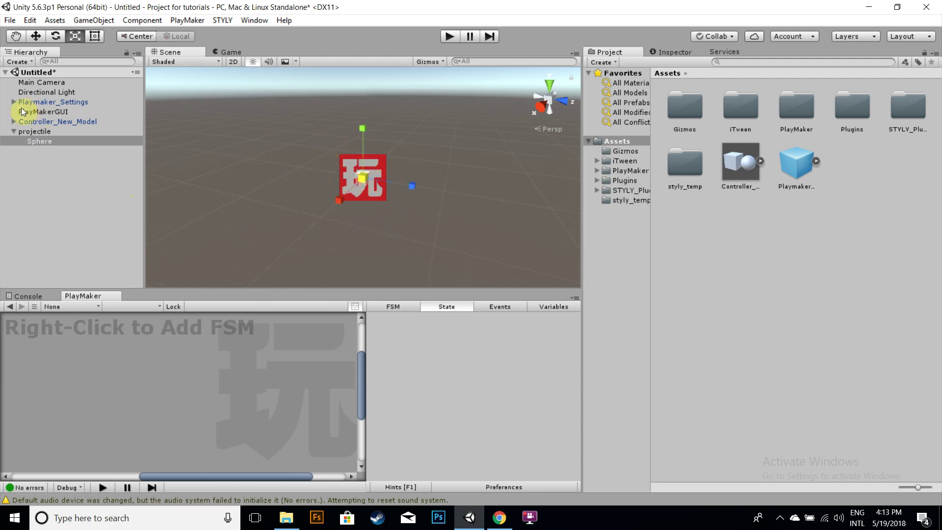
Step: Move the projectile object along the Z axis to about 0.596, beside the controller cube
click(34, 131)
click(34, 131)
text(w)
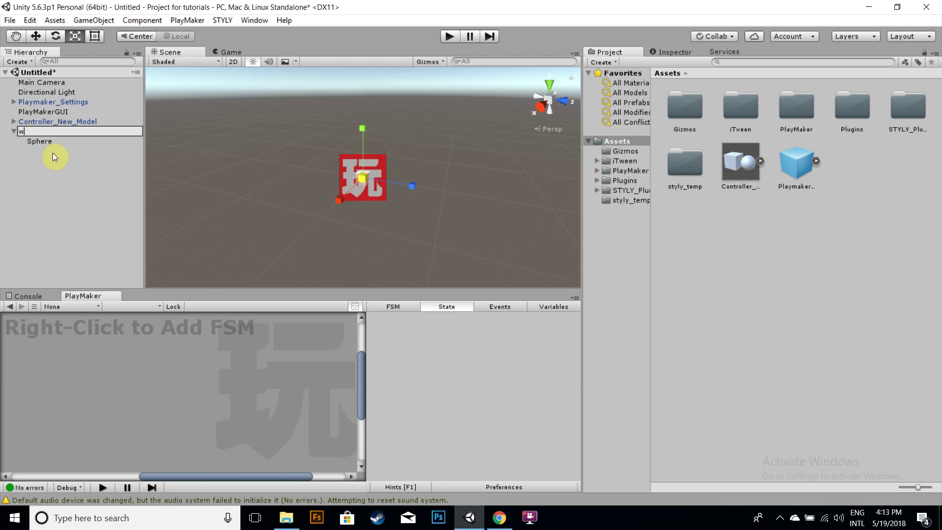
key(Escape)
key(w)
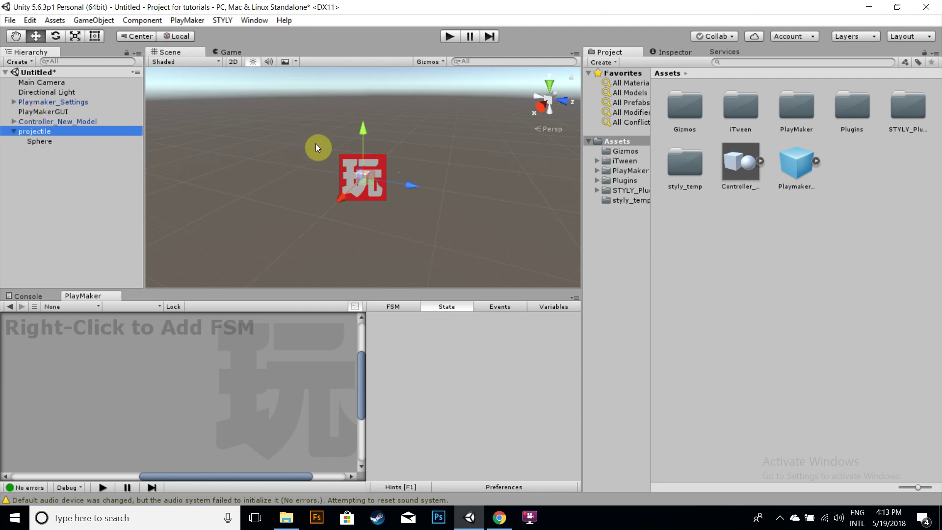
drag(413, 186, 450, 201)
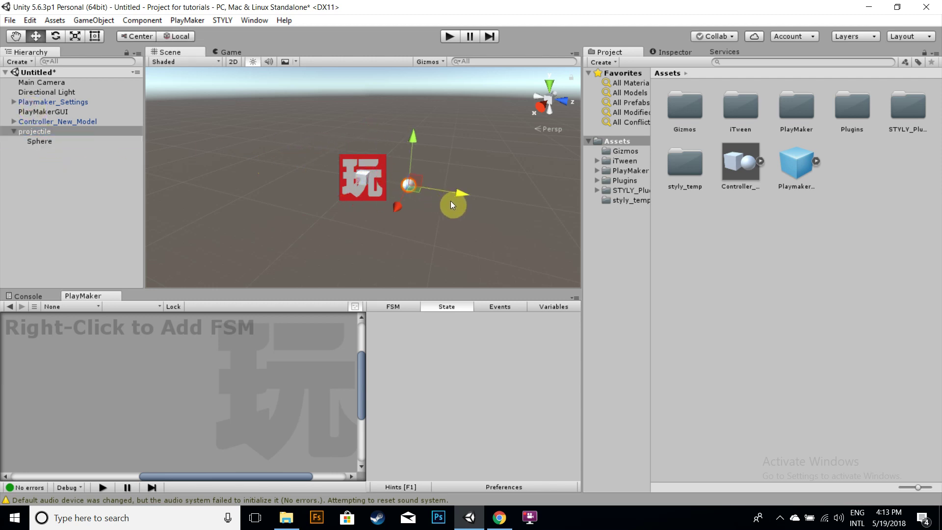
Step: Set the scale of the projectile's child Sphere to 1 on X, Y and Z
click(38, 133)
double_click(39, 141)
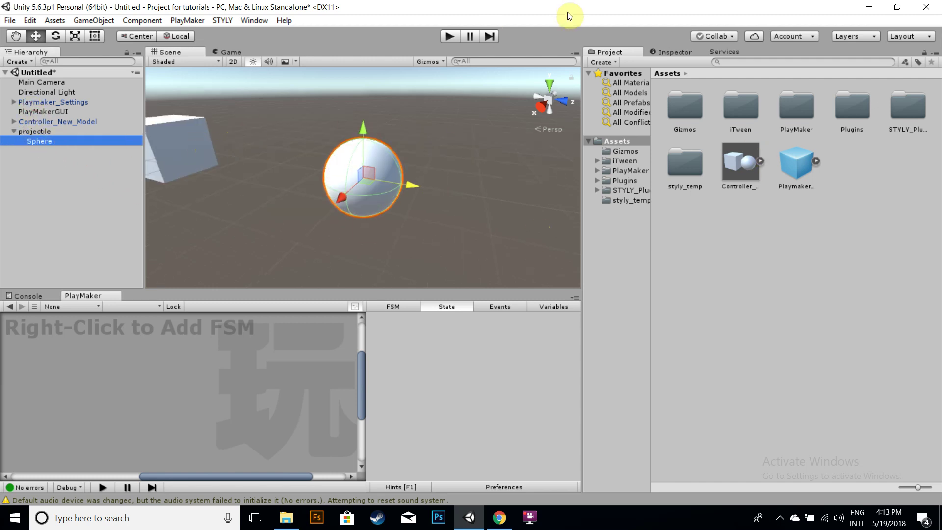
click(686, 49)
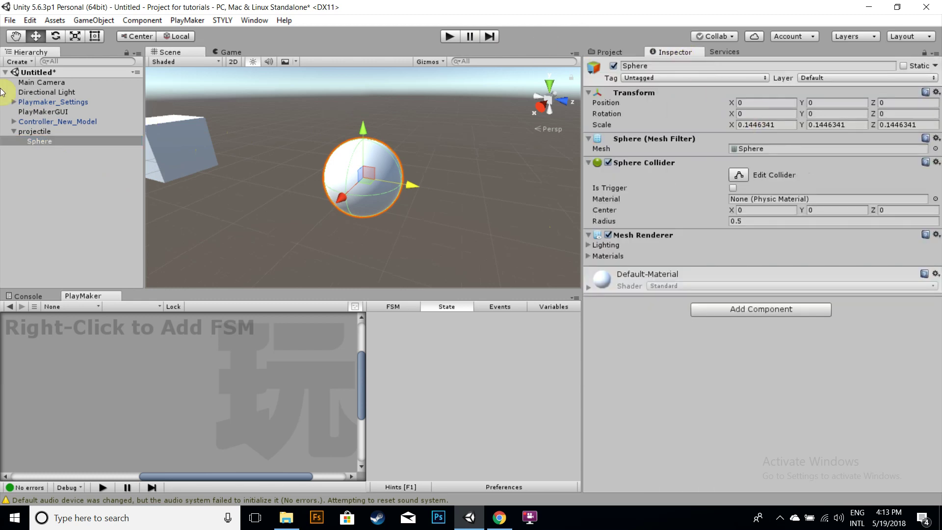
click(37, 131)
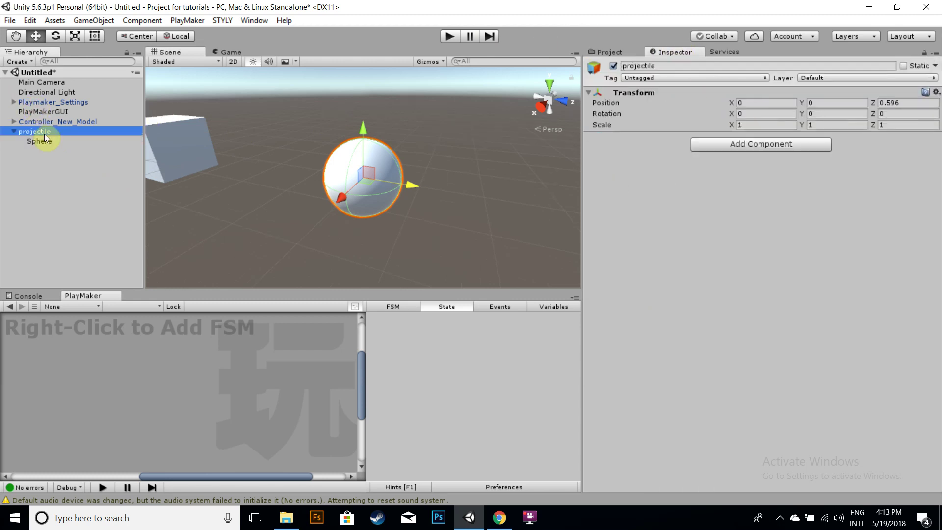
click(44, 141)
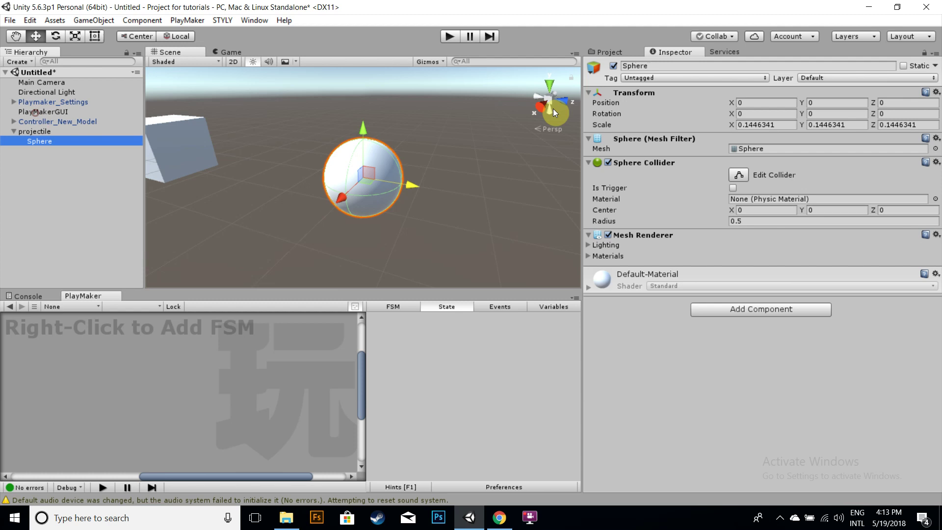
click(758, 125)
text(1)
click(837, 124)
text(1)
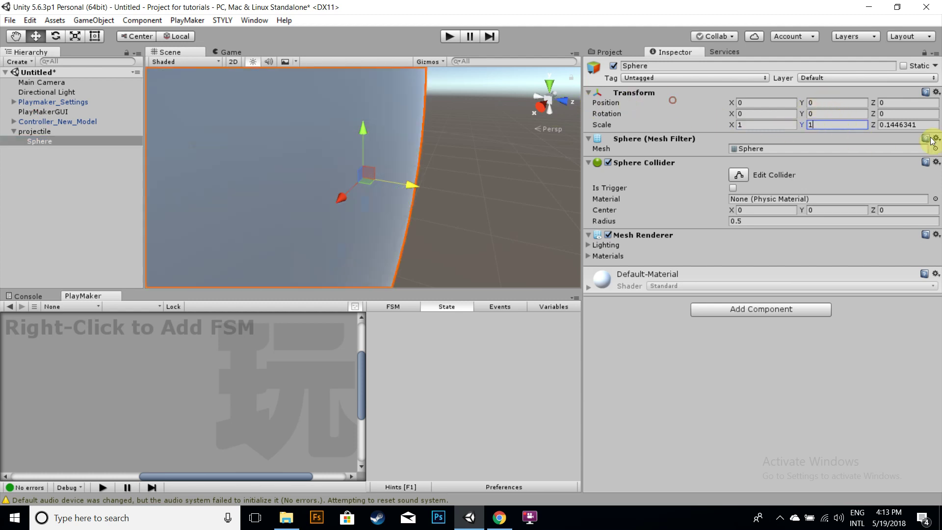
click(936, 127)
text(1)
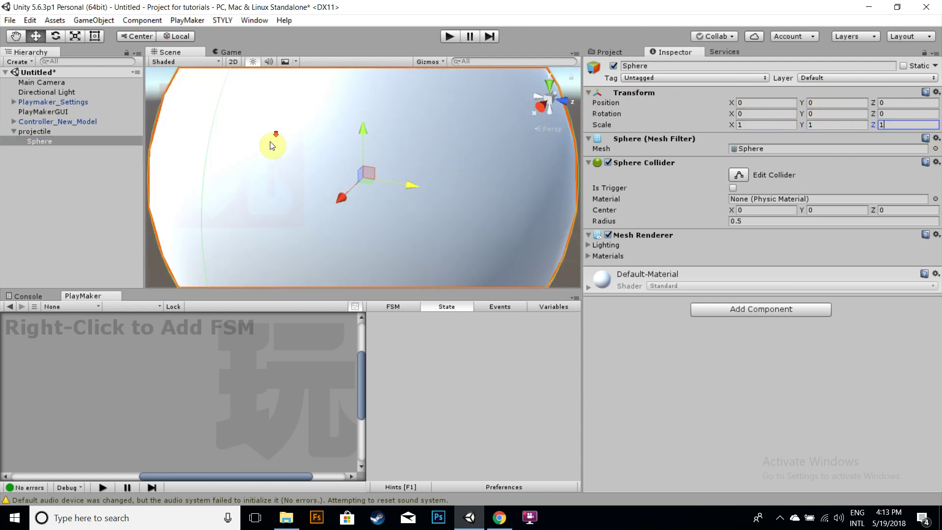
scroll(269, 143, up, 2)
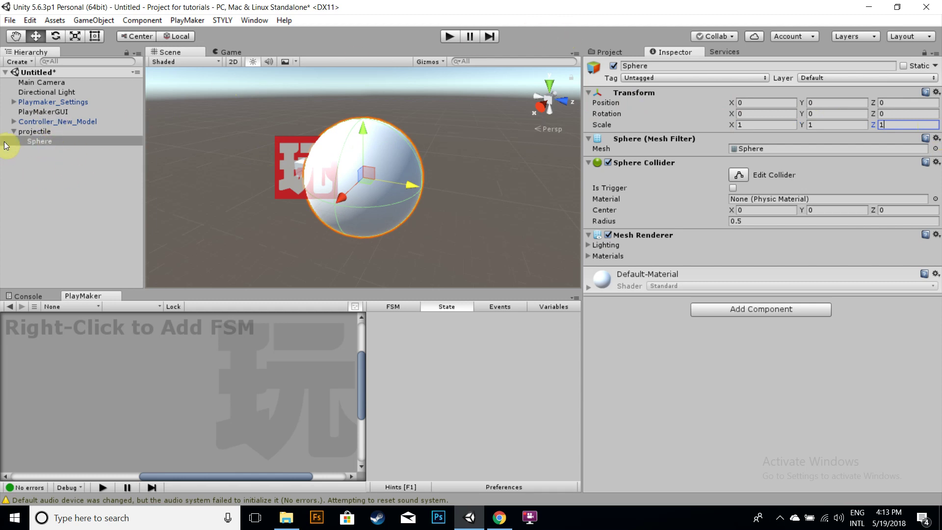
Step: Scale the parent projectile object down uniformly to about 0.152
click(21, 131)
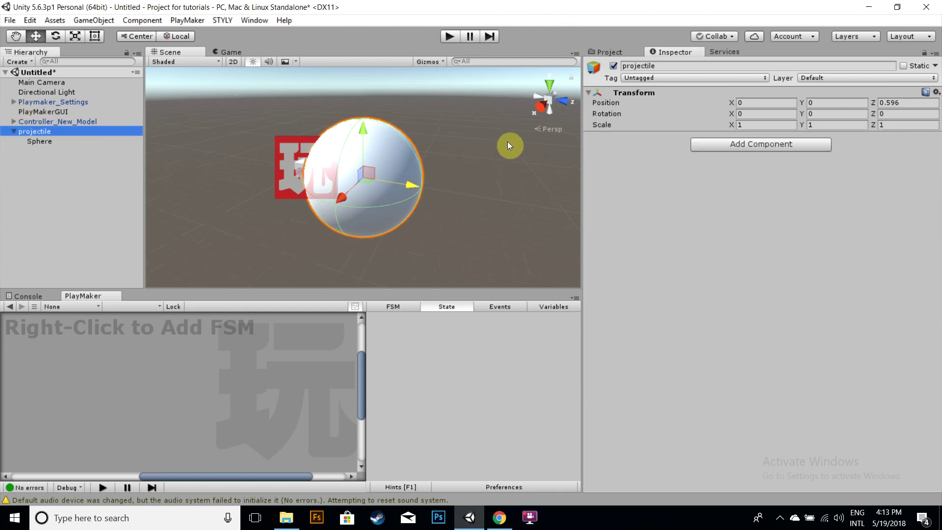
key(r)
drag(363, 177, 372, 239)
click(118, 159)
click(34, 131)
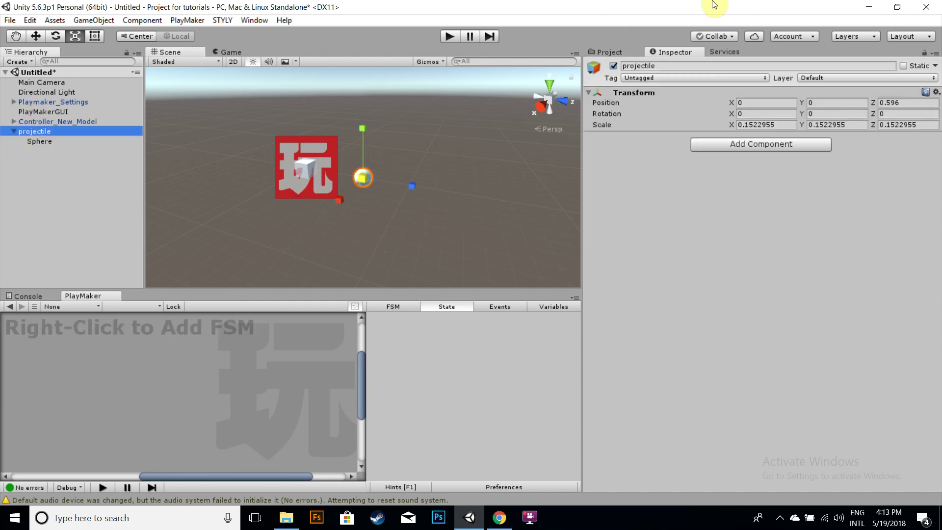
Step: Save the projectile object as a prefab in the Assets folder
click(608, 51)
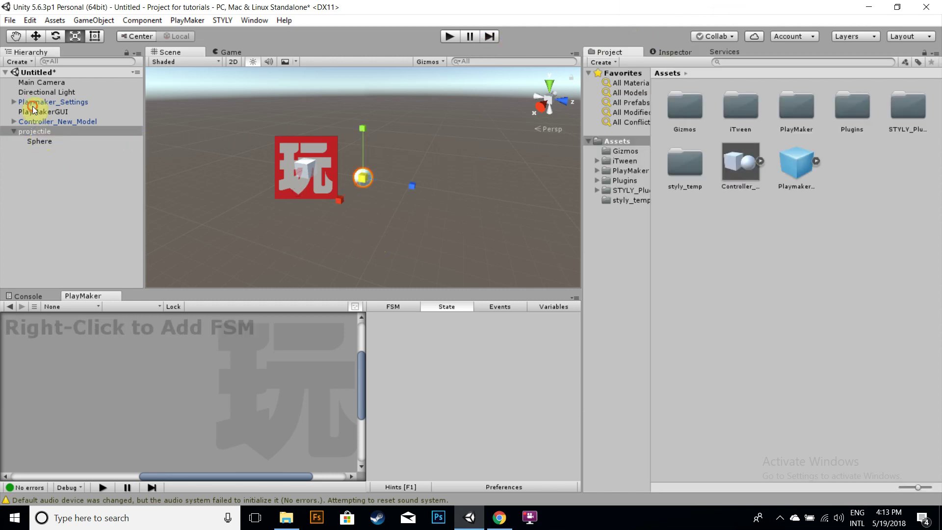
click(863, 176)
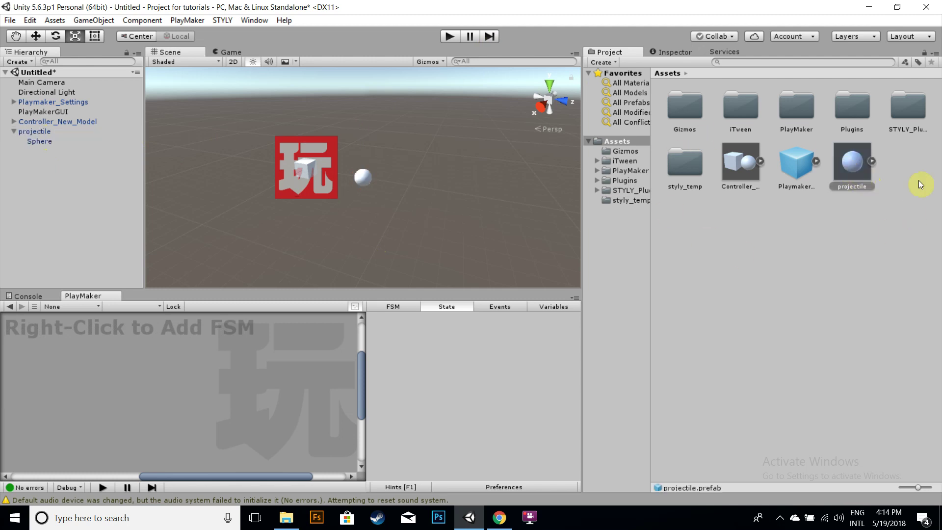
Step: Expand the Playmaker_Settings prefab in the Assets folder and open the FSM of its Controller_Right child
click(798, 163)
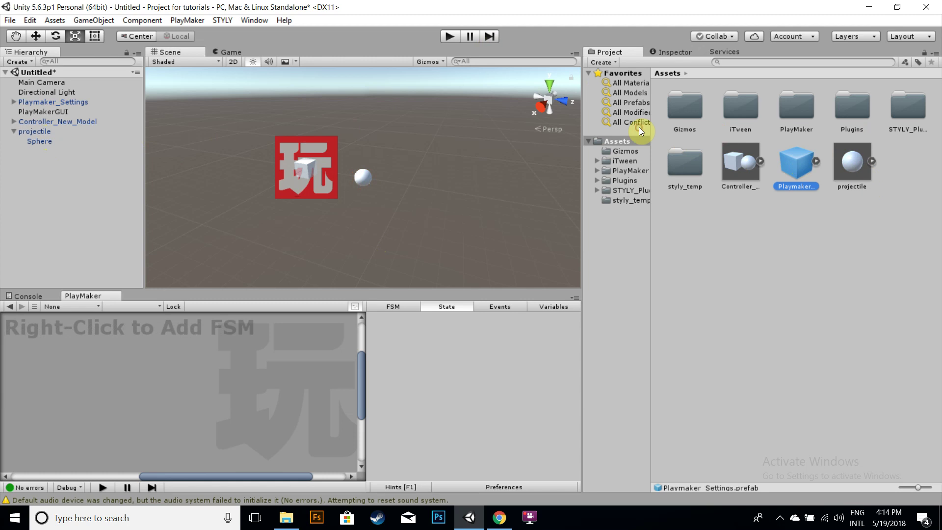
click(850, 163)
drag(655, 128, 655, 128)
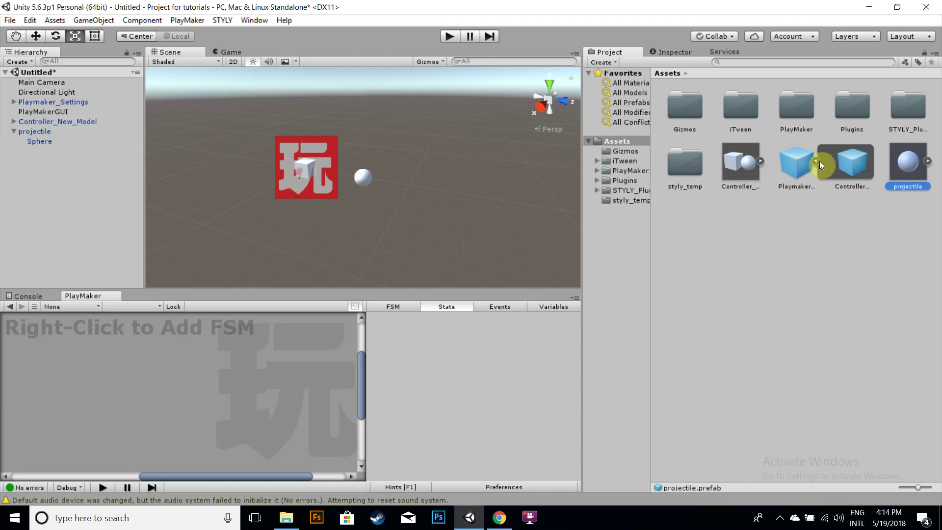
click(125, 372)
click(100, 296)
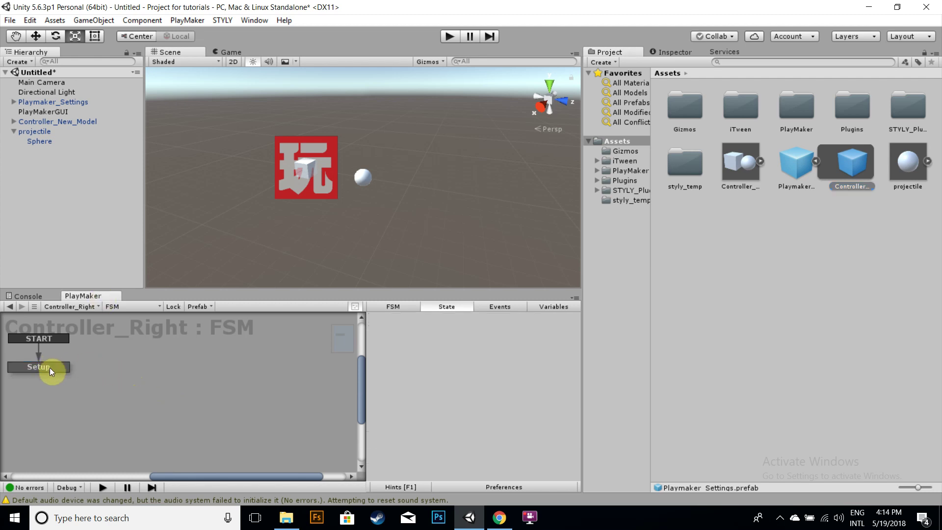
Step: Add two new states to the Controller_Right FSM and arrange them one above the other beside Setup
right_click(200, 354)
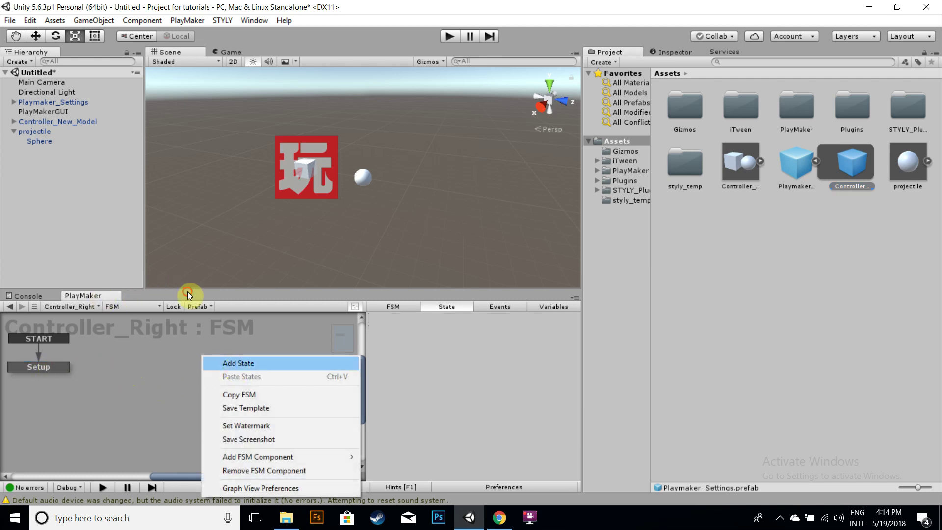
click(234, 364)
right_click(175, 382)
click(219, 249)
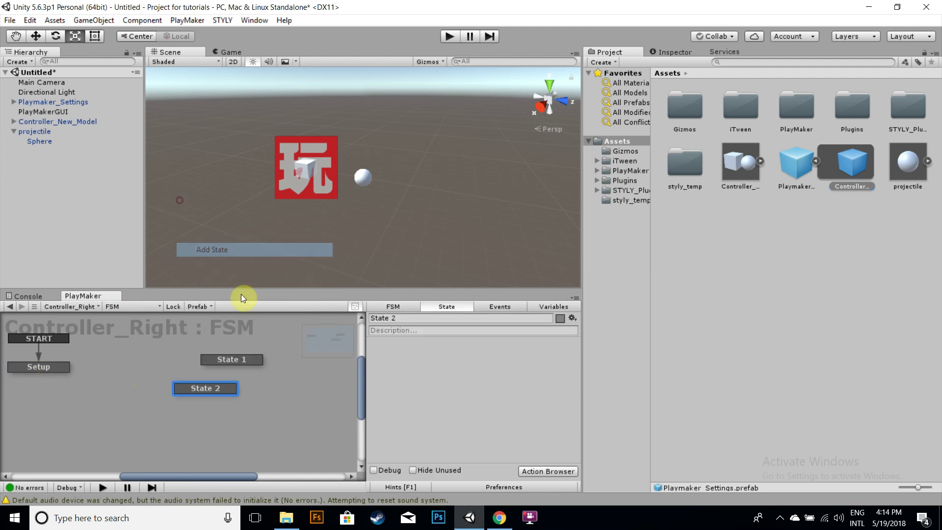
click(233, 361)
drag(233, 361, 194, 355)
click(212, 395)
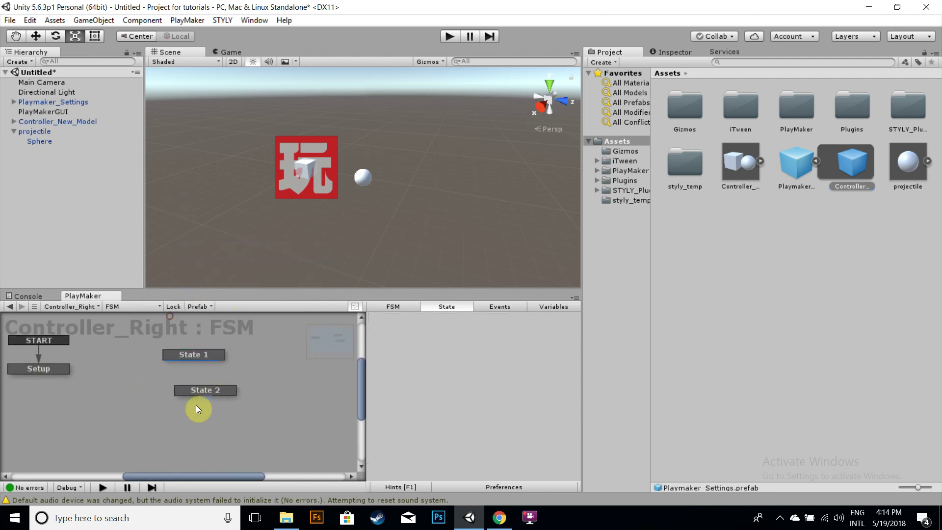
click(187, 408)
drag(180, 391, 179, 409)
Step: Rename the upper new state "waiting for trigger" and the lower one "create projectile"
click(184, 352)
click(435, 319)
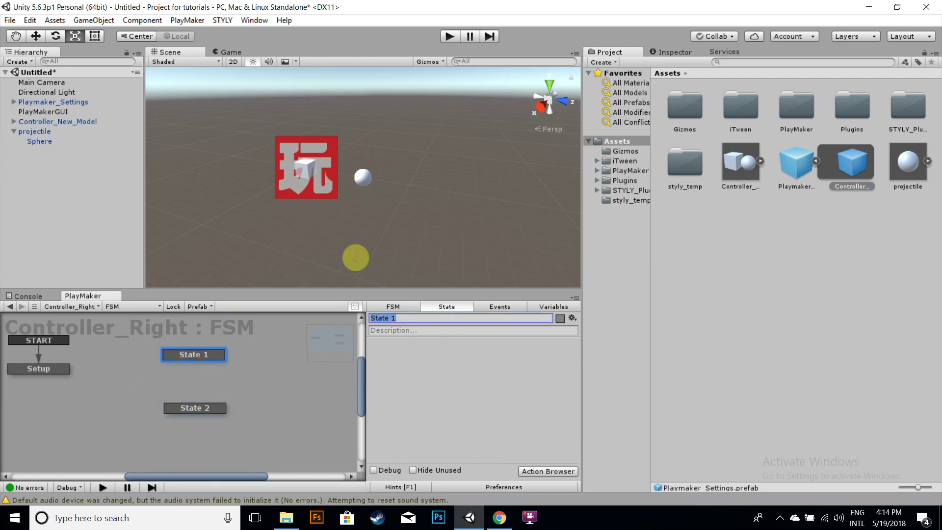
text(waiting for trigger)
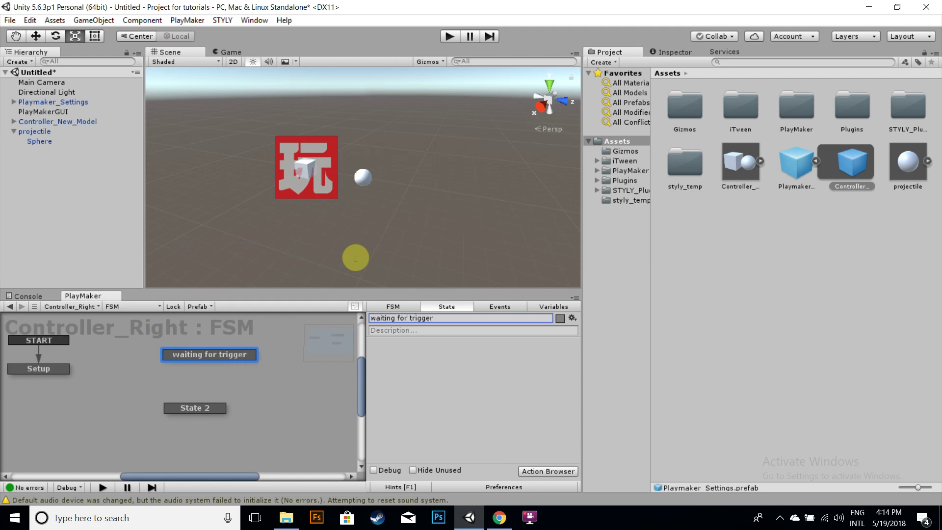
click(187, 407)
text(create pro)
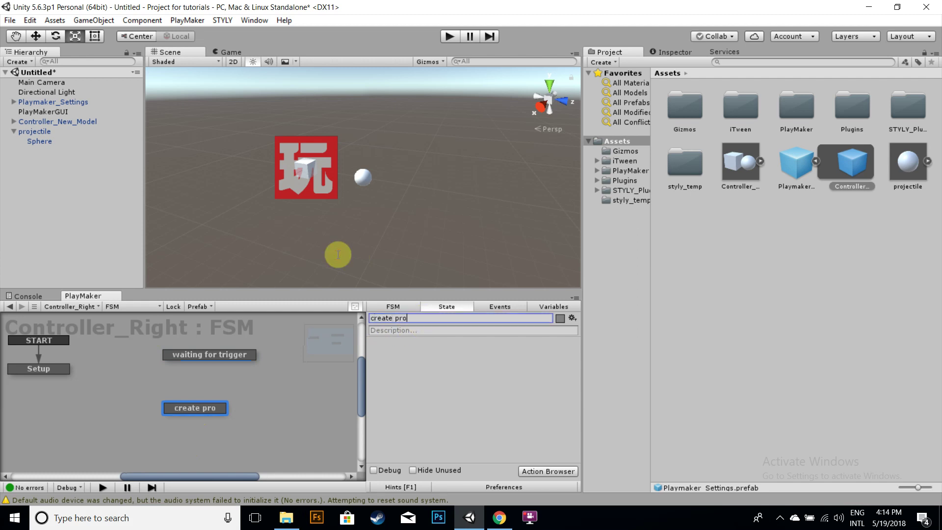
text(jectile)
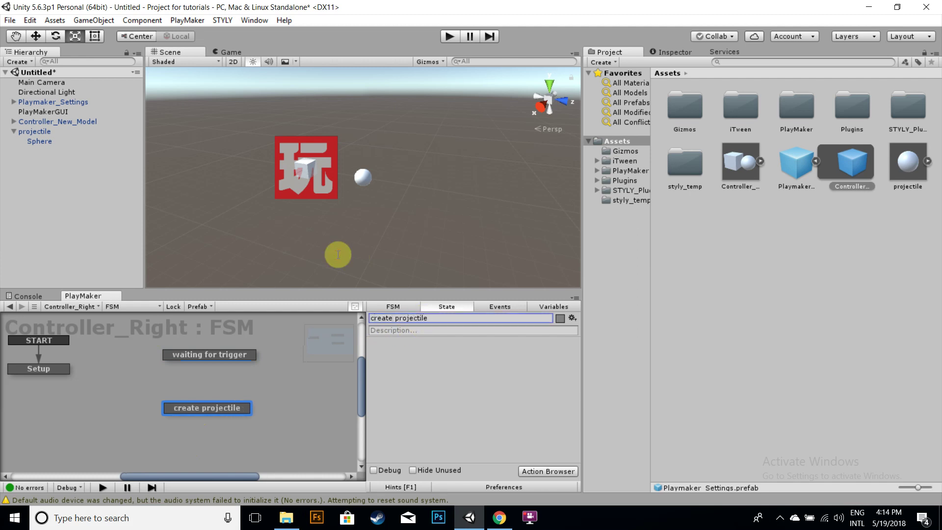
Step: Add a FINISHED transition to the Setup state and link it to the waiting for trigger state
click(206, 354)
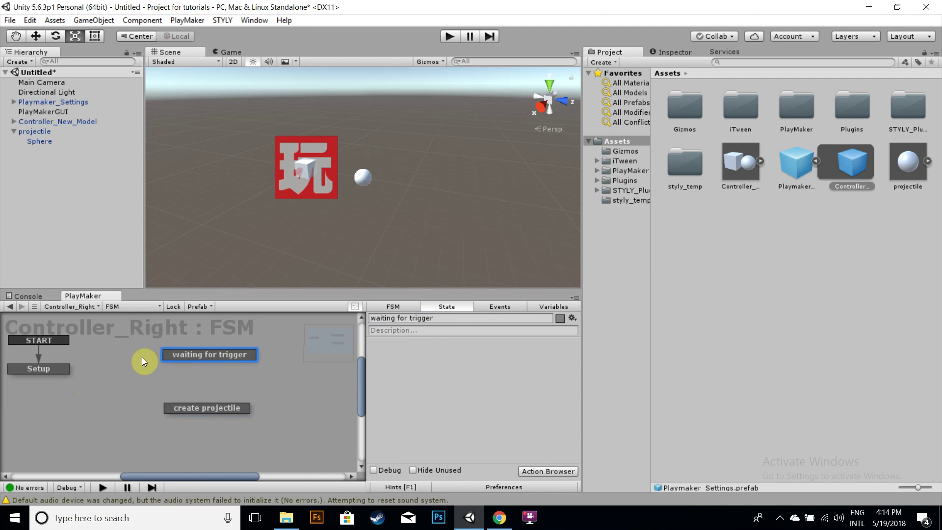
click(56, 364)
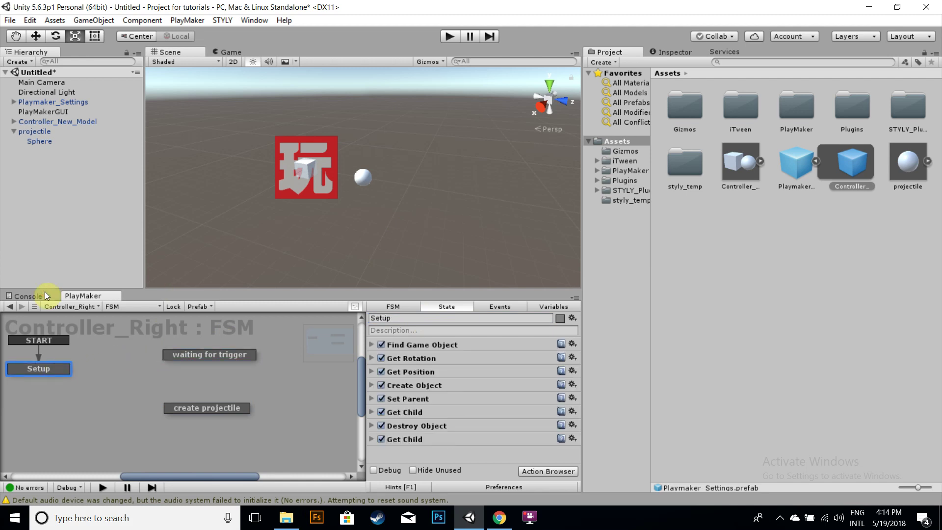
right_click(53, 375)
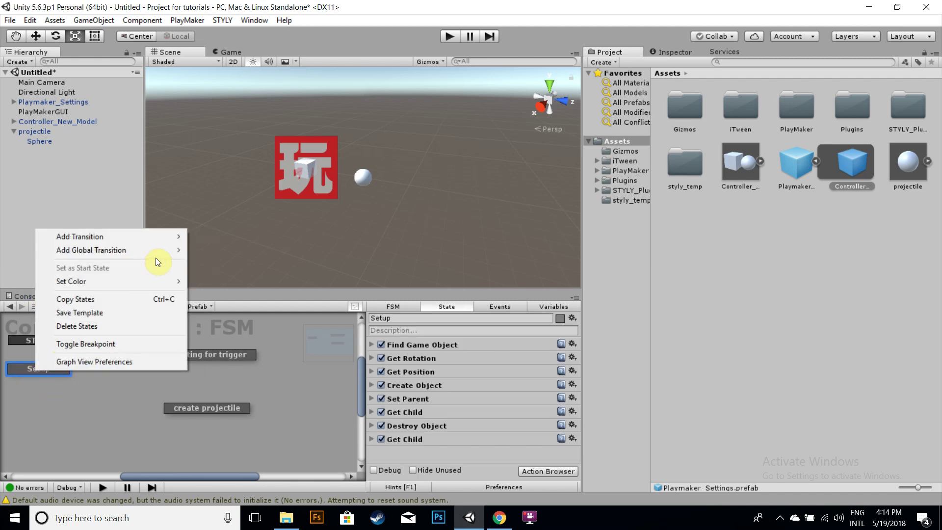
mouse_move(173, 235)
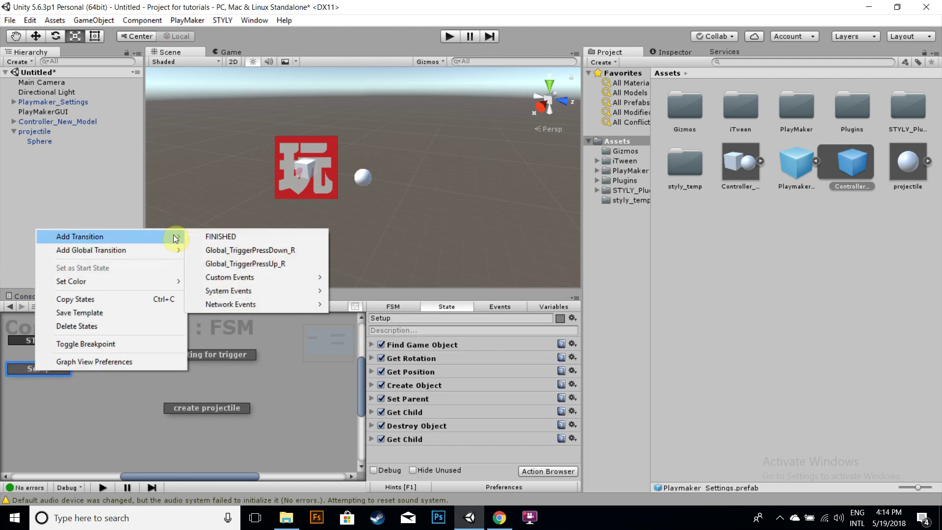
click(204, 238)
drag(72, 376, 167, 365)
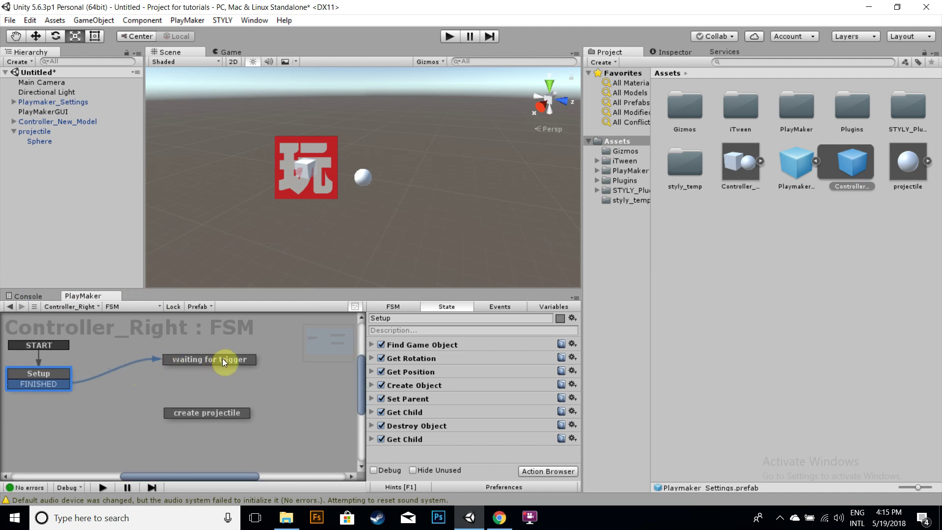
Step: Examine the Global_TriggerPressDown_R and Global_TriggerPressUp_R events in the FSM's event list
click(499, 307)
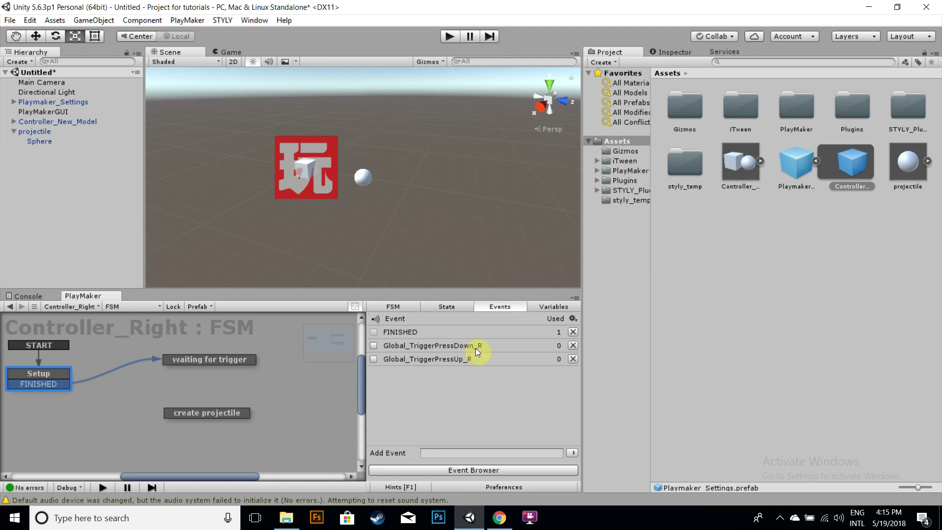
click(396, 348)
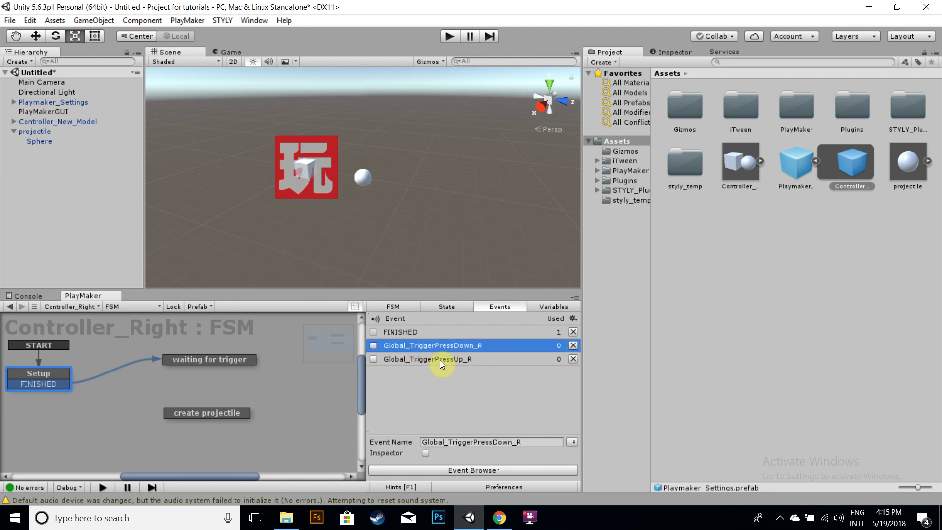
click(474, 358)
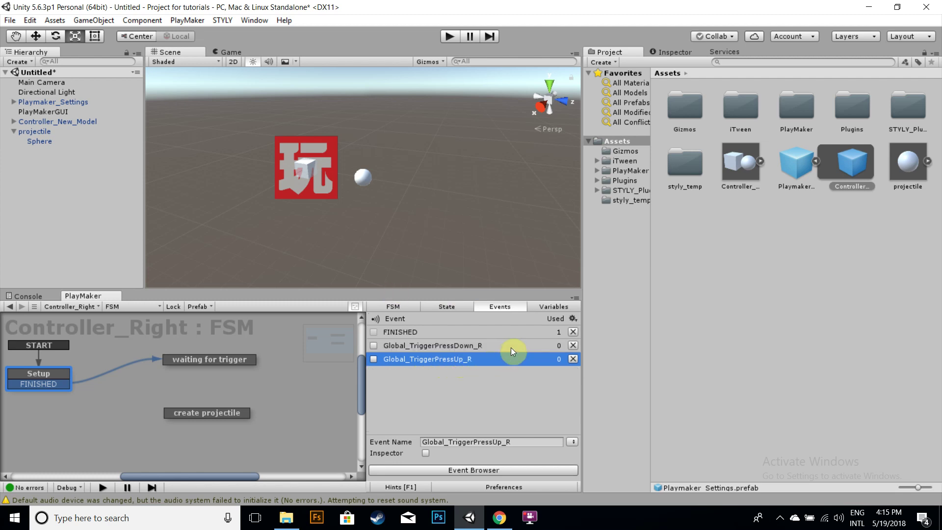
click(510, 347)
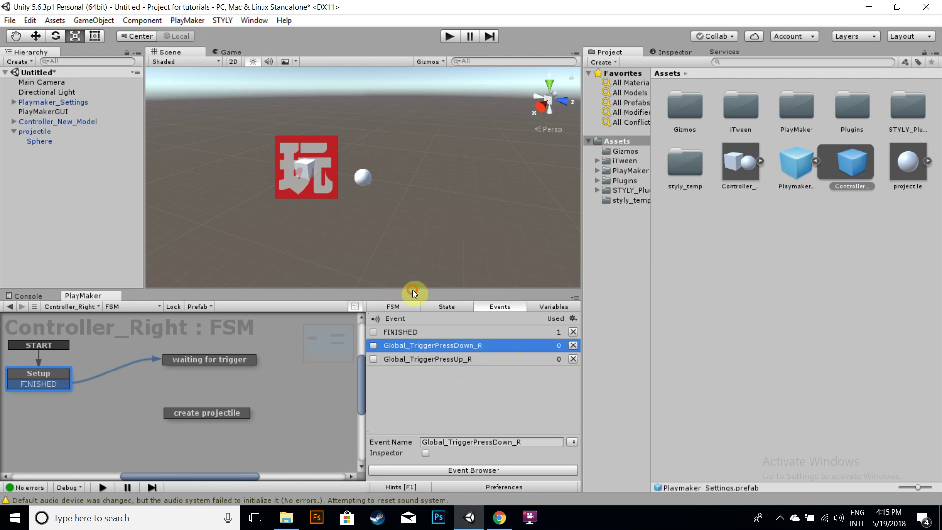
click(517, 357)
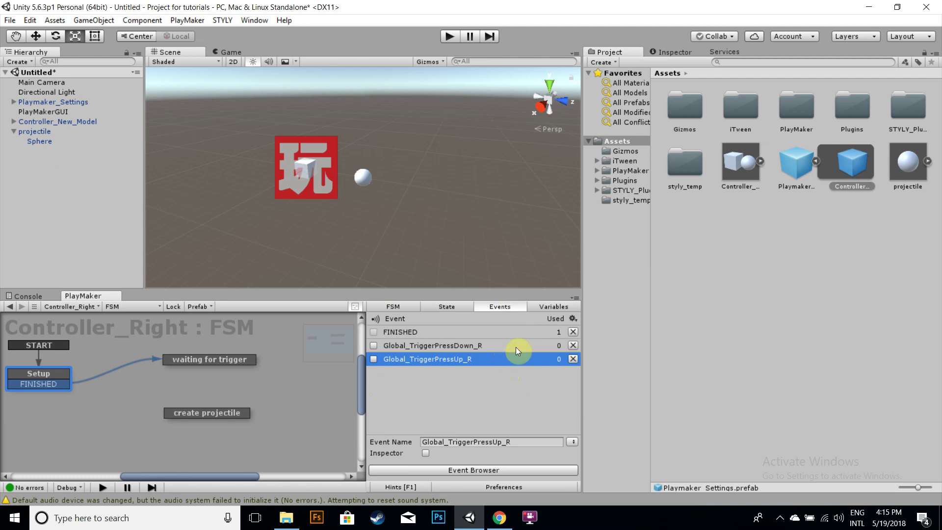
click(502, 382)
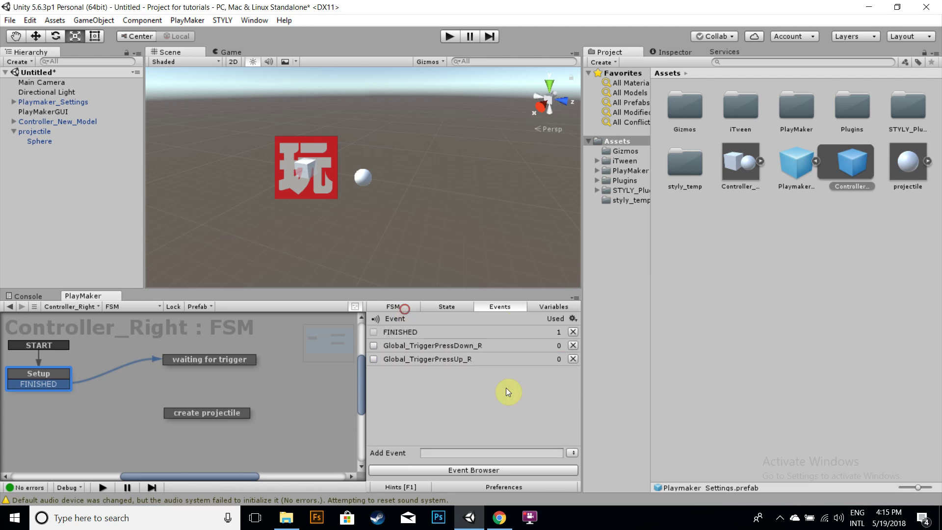
click(434, 346)
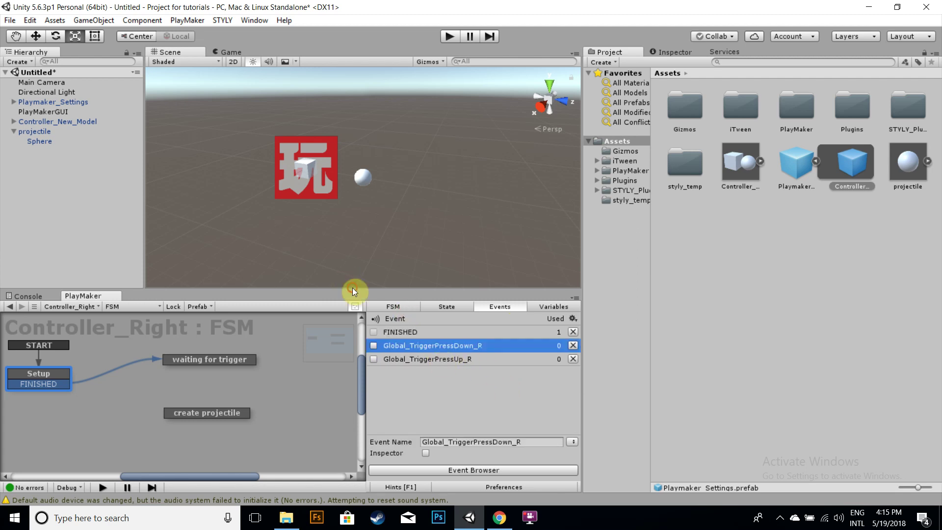
key(Down)
Step: Add a Global_TriggerPressDown_R transition to waiting for trigger and a Global_TriggerPressUp_R transition to create projectile
right_click(219, 361)
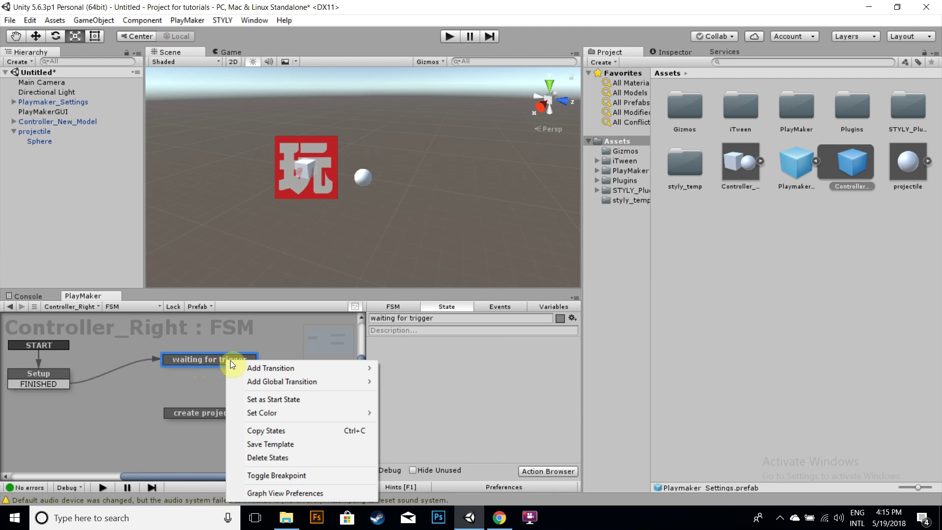
mouse_move(337, 371)
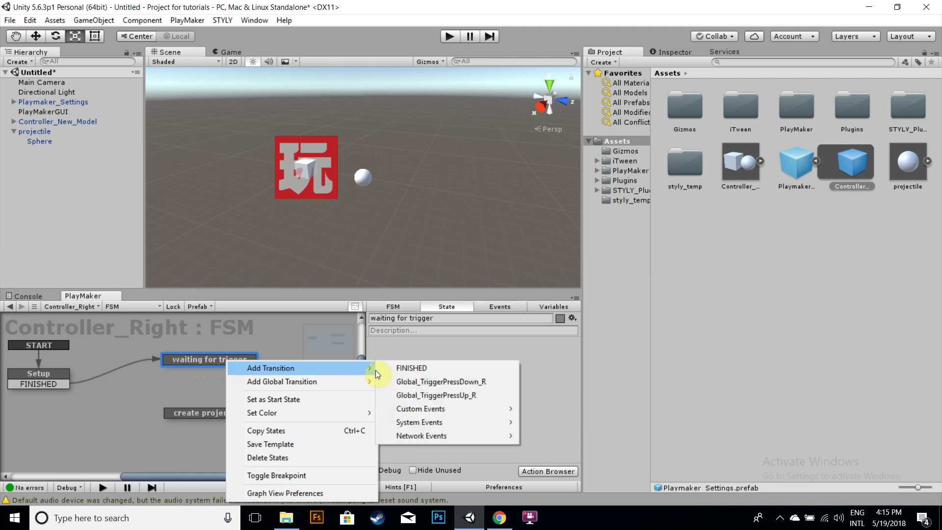
click(443, 382)
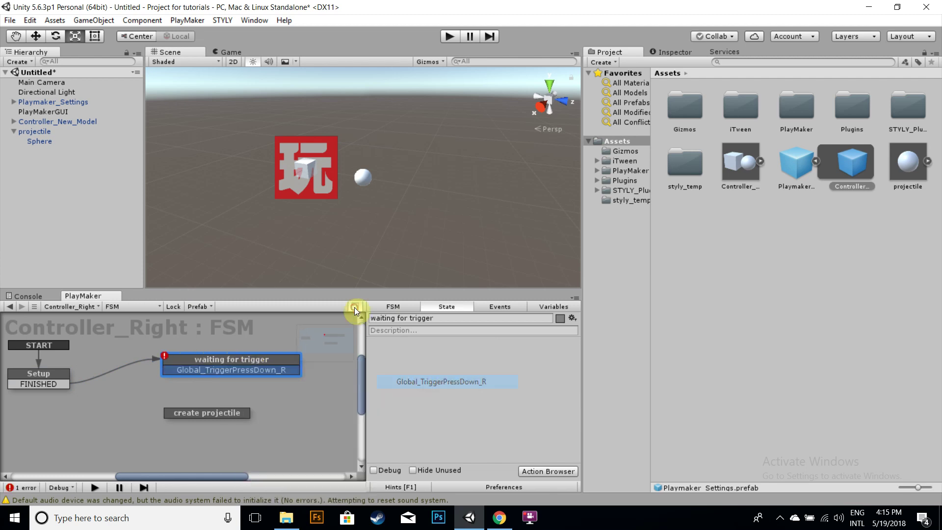
click(243, 414)
right_click(242, 415)
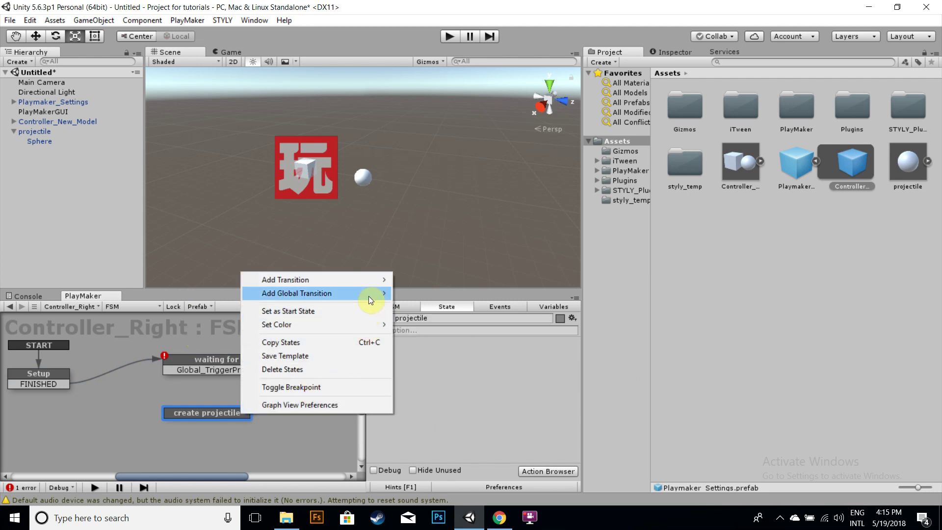
mouse_move(369, 283)
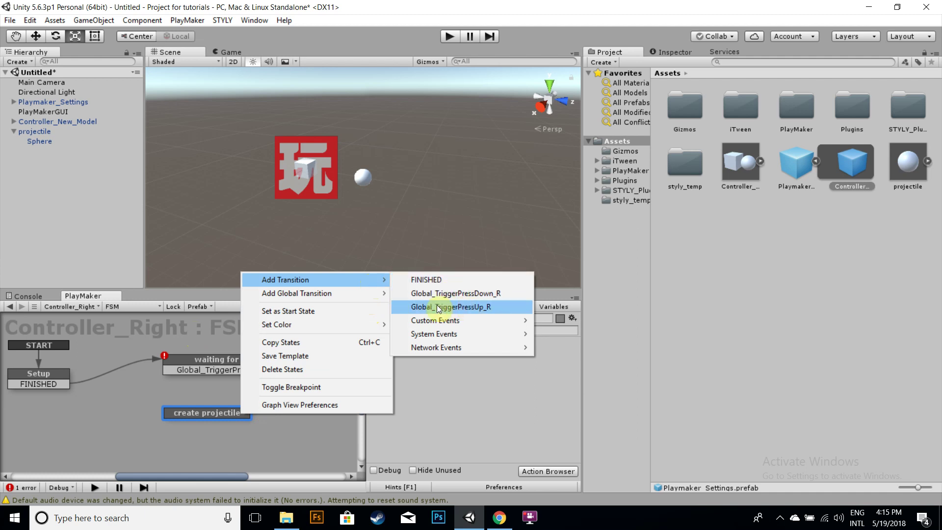
click(469, 306)
Step: Link Global_TriggerPressDown_R to the create projectile state and Global_TriggerPressUp_R back to waiting for trigger
click(237, 319)
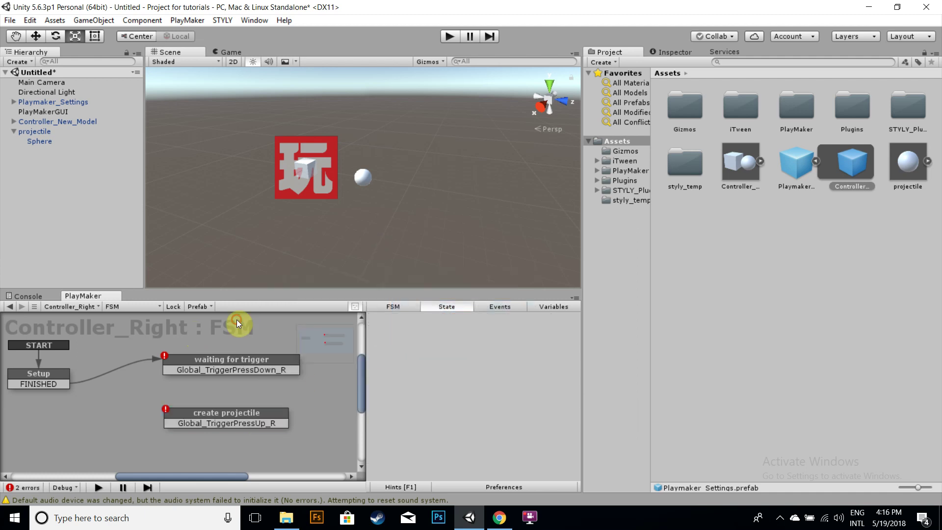
drag(296, 370, 284, 424)
drag(193, 424, 162, 367)
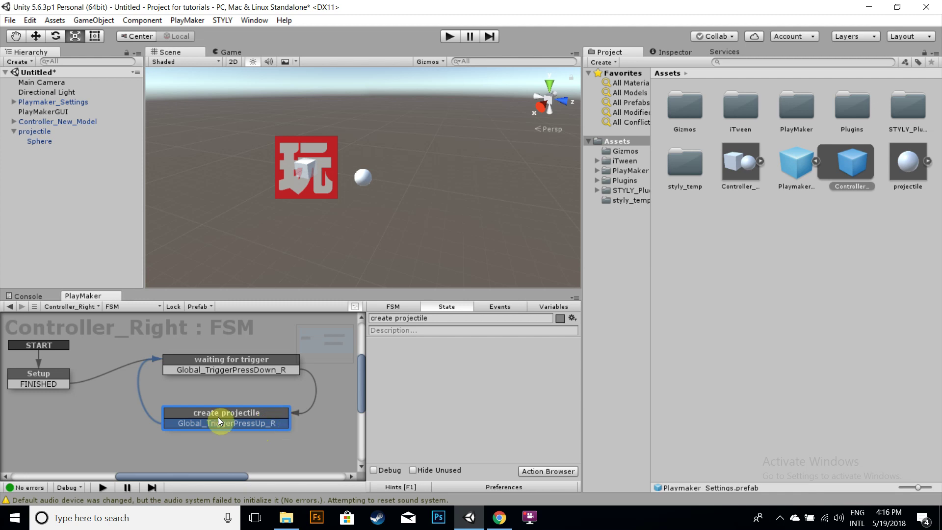
Step: Rename the Sphere child of Controller_New_Model as spawnPoint
click(41, 140)
click(49, 121)
click(14, 132)
click(14, 121)
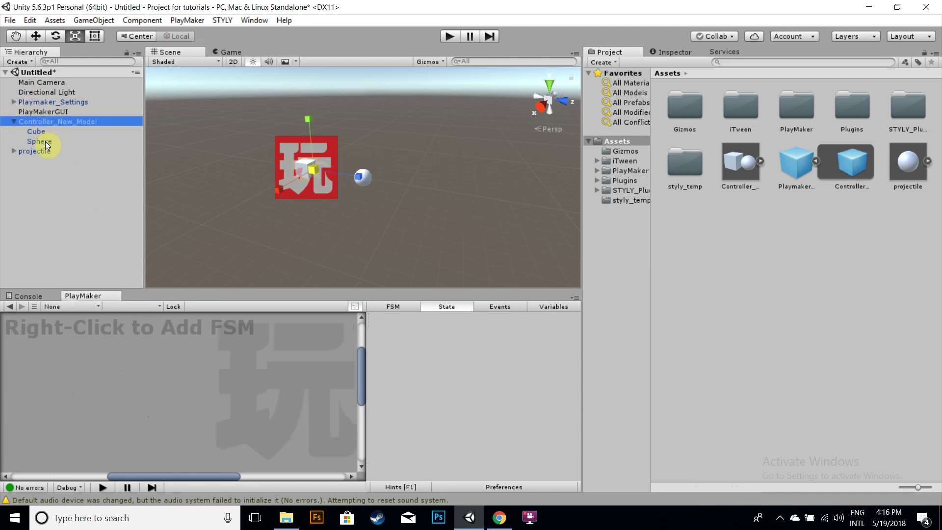
click(45, 141)
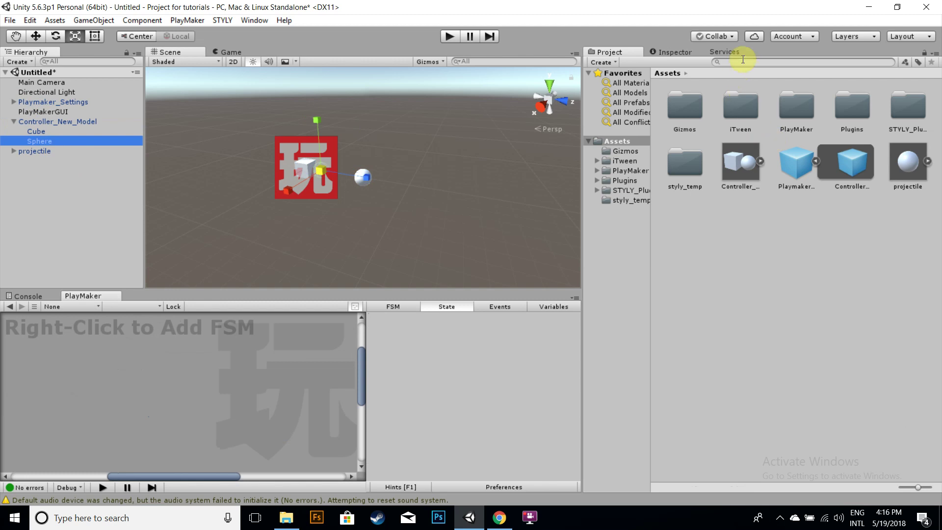
click(682, 51)
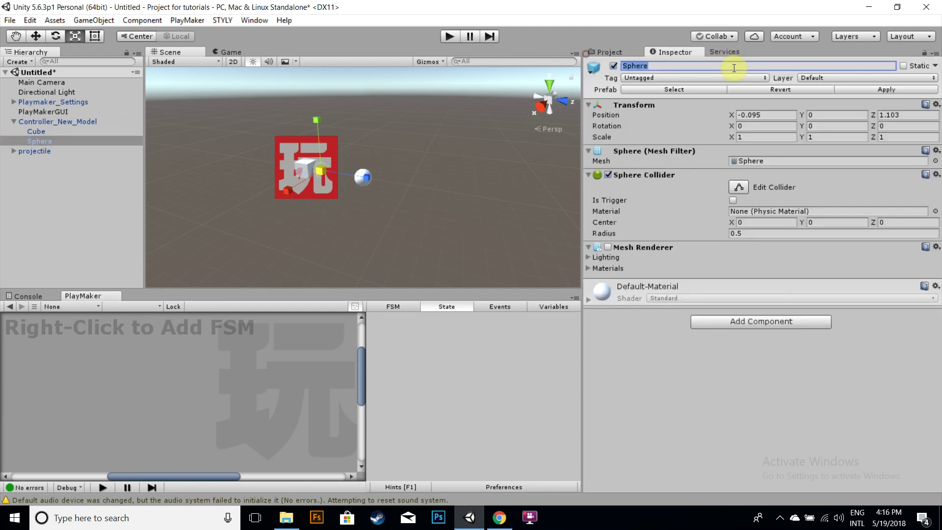
text(spawnpoint)
key(Delete)
text(P)
key(Return)
Step: Remove the last Get Child action from the Setup state of Controller_Right's FSM
click(51, 149)
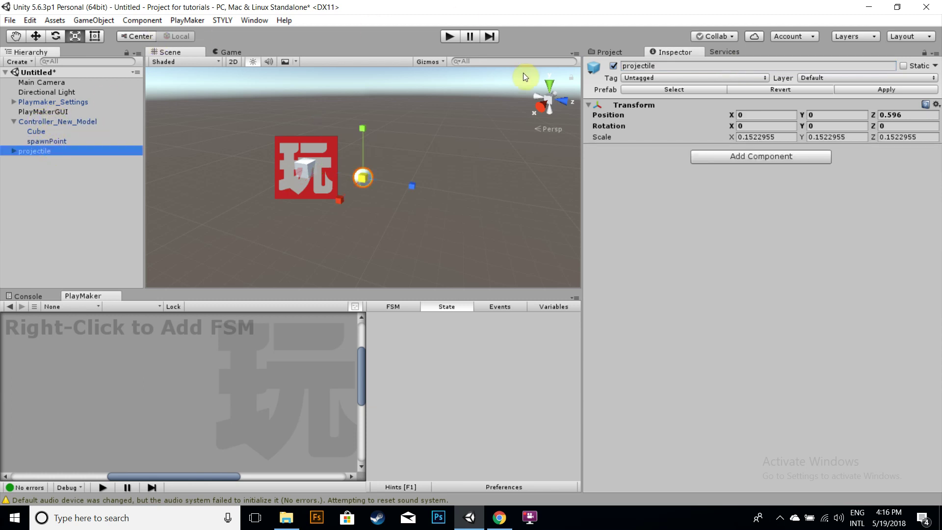
click(607, 51)
click(852, 152)
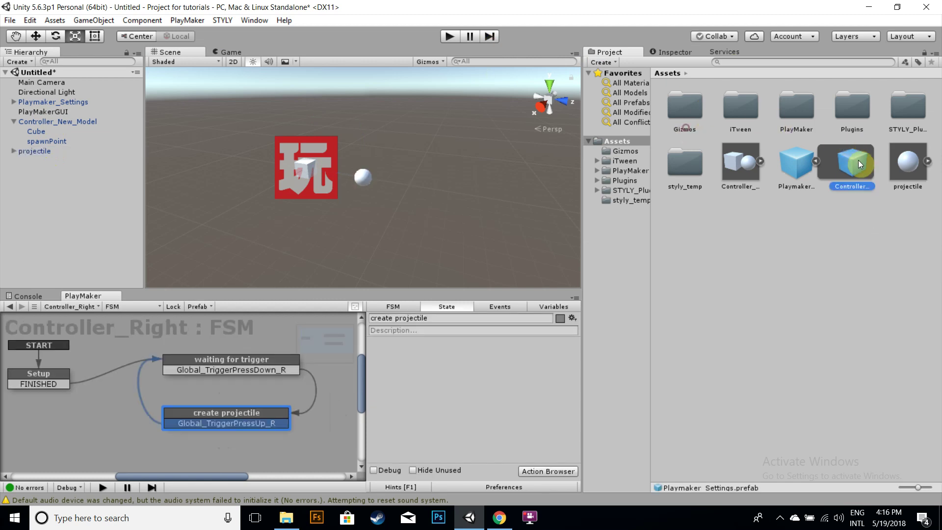
click(30, 369)
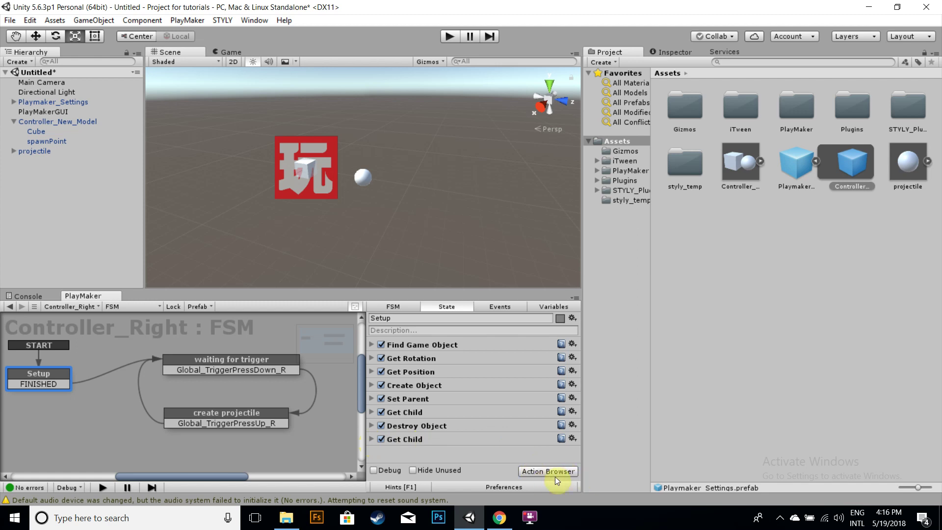
click(413, 442)
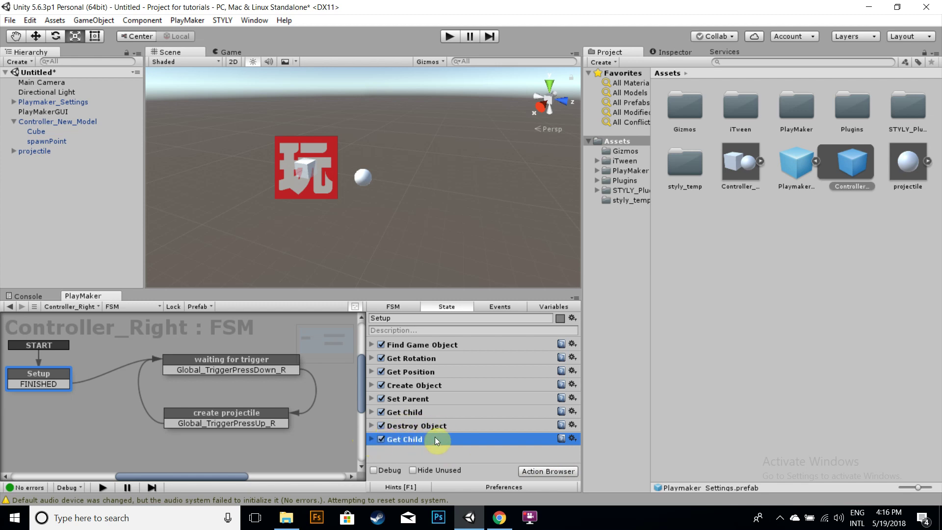
click(571, 438)
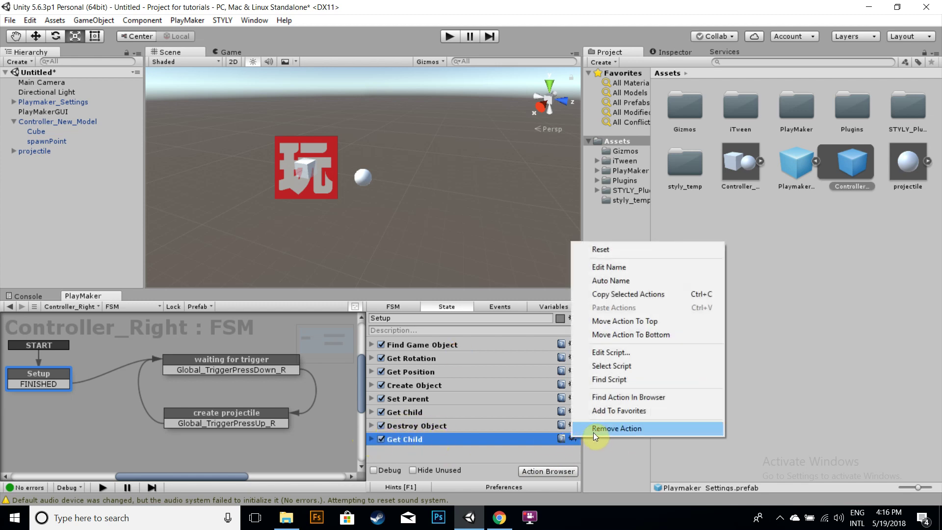
click(593, 433)
Step: Add a new Get Child action at the end of the Setup state
click(549, 471)
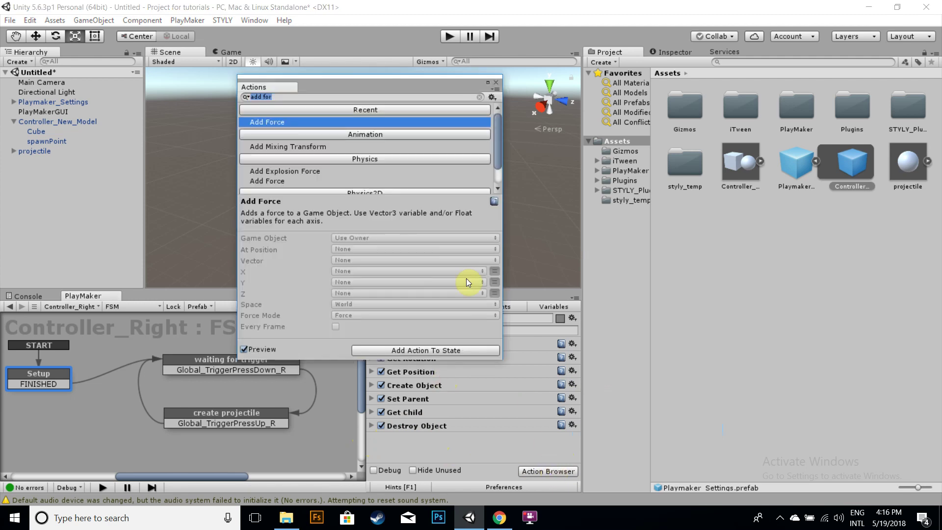
text(get)
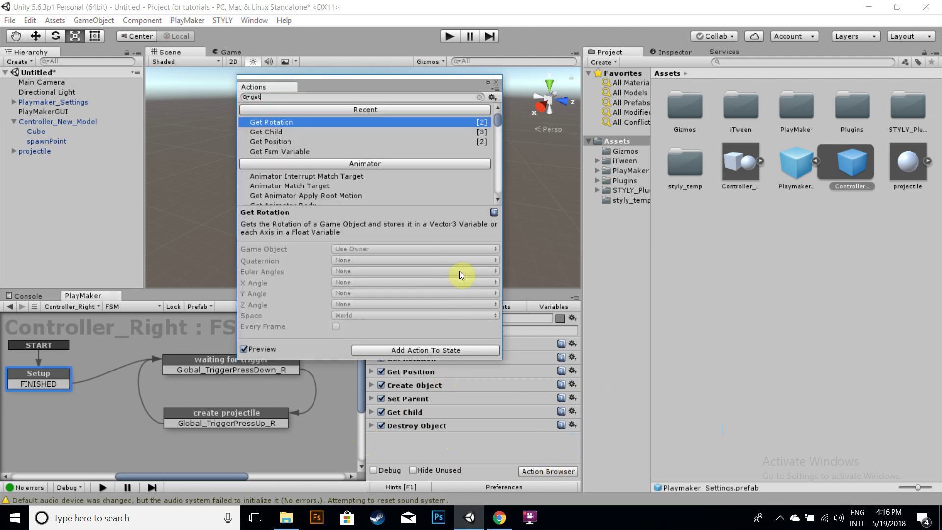
text( ch)
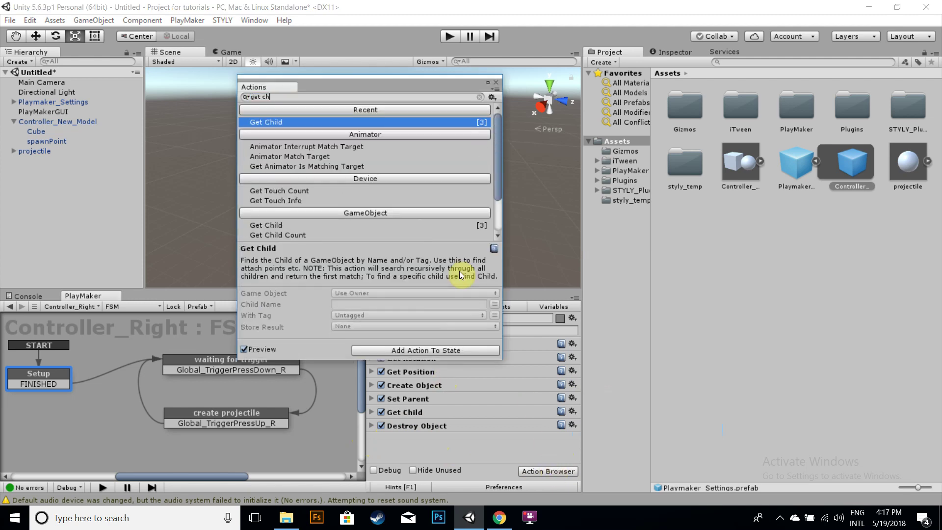
key(Return)
click(496, 82)
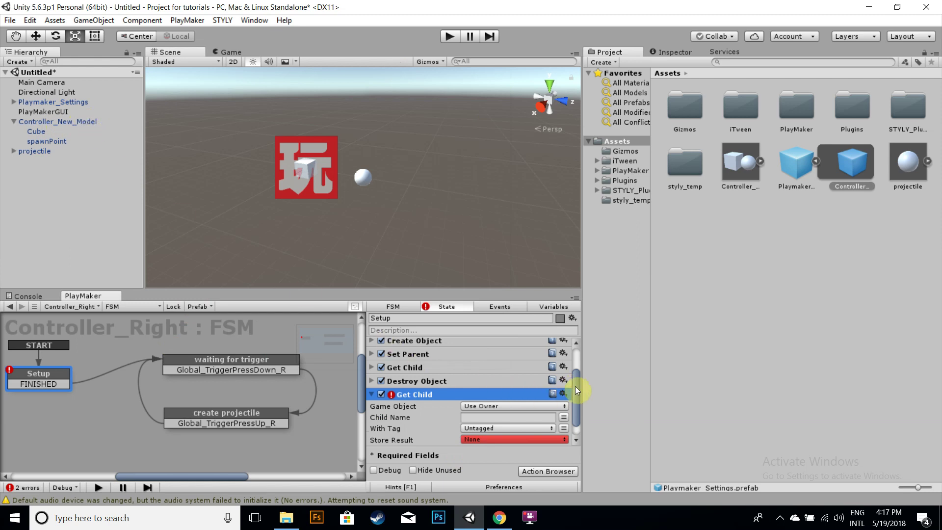
Step: Switch the new Get Child action's Game Object from the owner to Specify Game Object
click(557, 405)
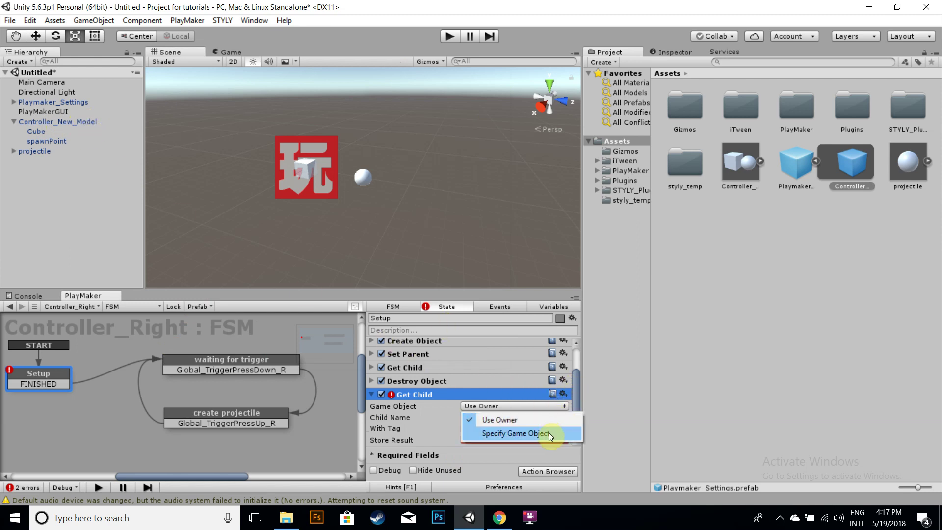
click(548, 431)
click(553, 407)
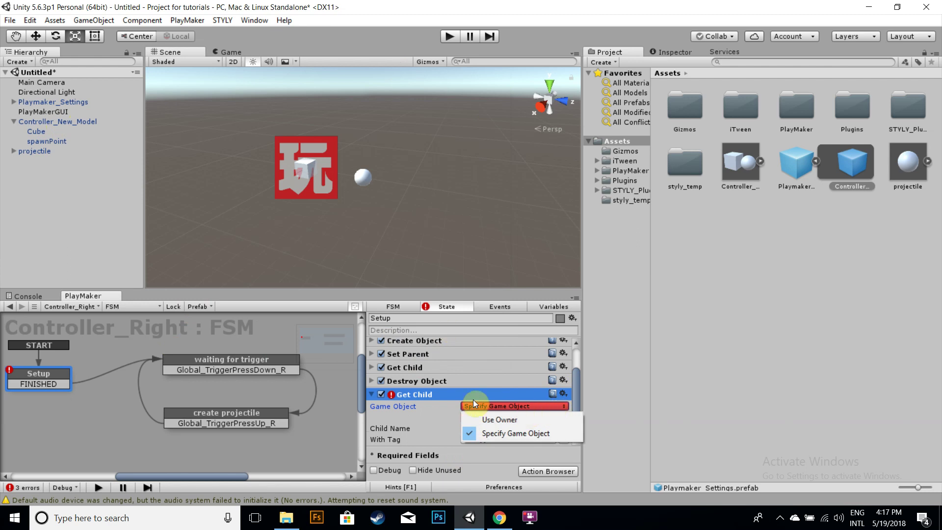
click(476, 411)
click(541, 417)
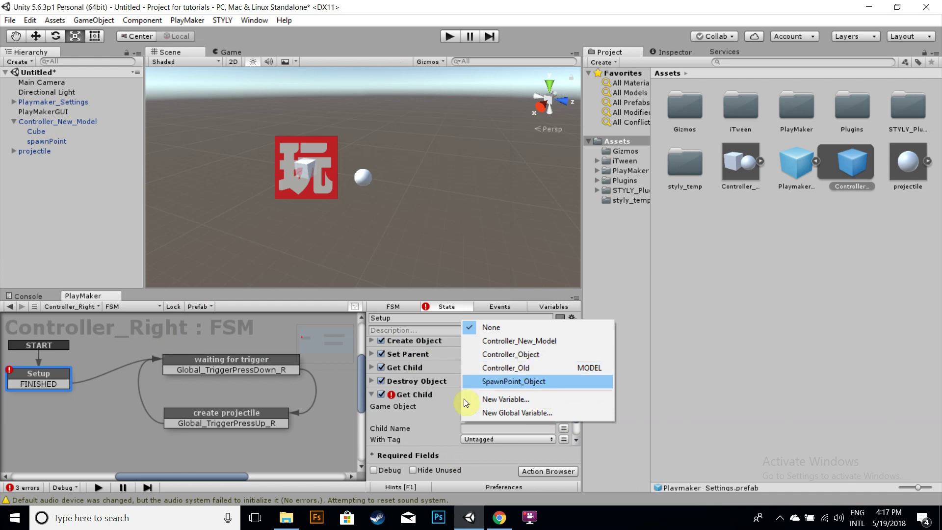
click(440, 404)
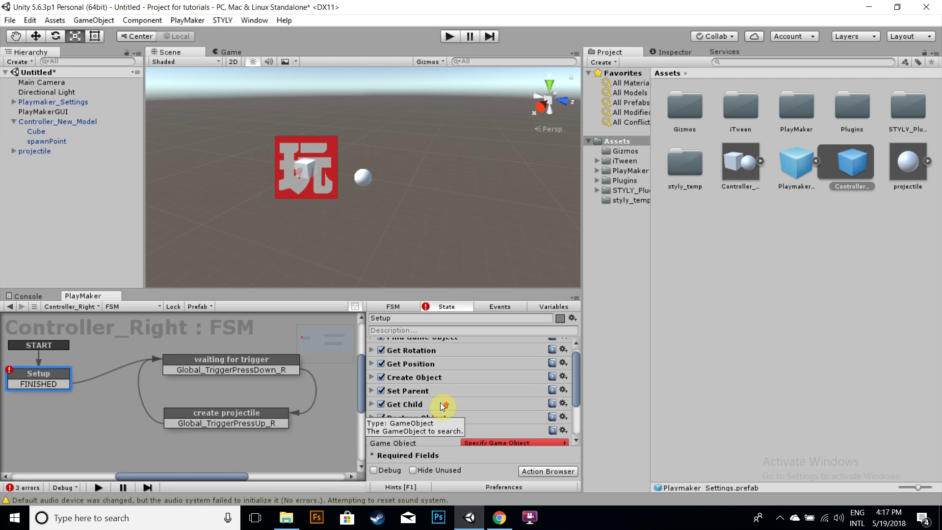
Step: Check the variable stored by Setup's Create Object action and make Controller_New_Model the object searched by the new Get Child action
scroll(440, 403, up, 1)
click(372, 385)
scroll(464, 389, down, 1)
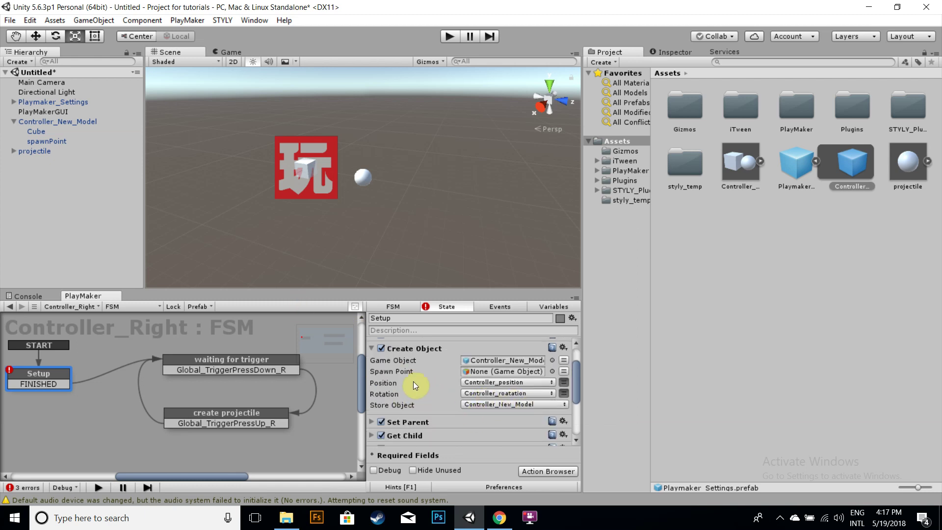
click(371, 348)
scroll(425, 364, down, 1)
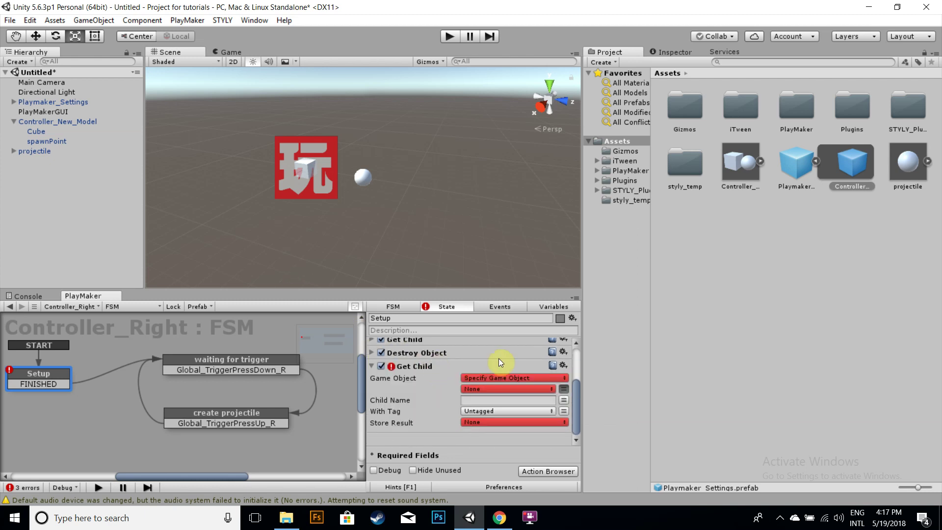
click(566, 375)
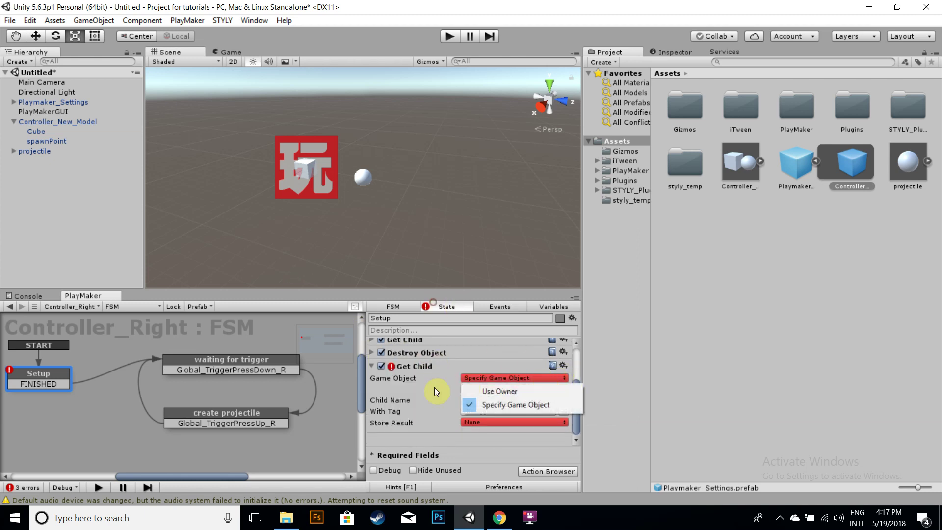
click(481, 386)
click(545, 388)
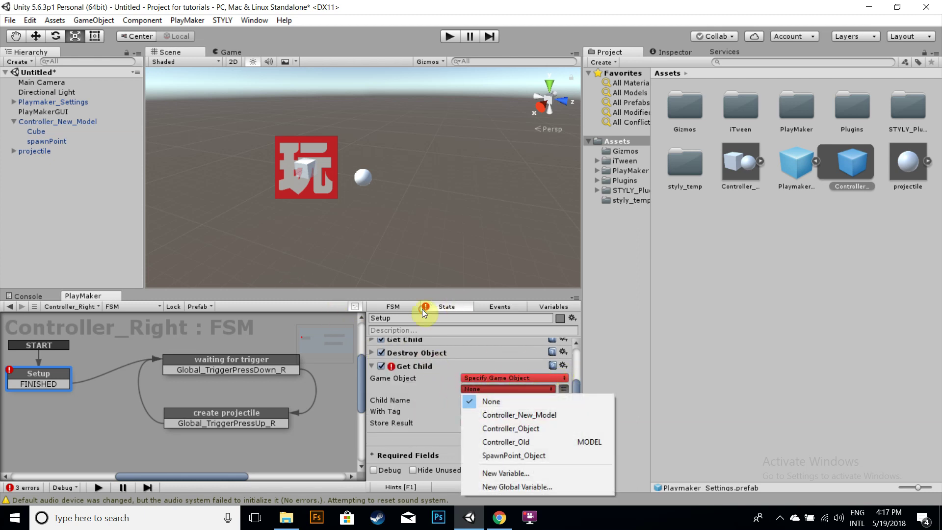
click(538, 415)
Step: Store the Get Child result in a new variable named spawnPoint
drag(577, 390, 577, 400)
click(552, 422)
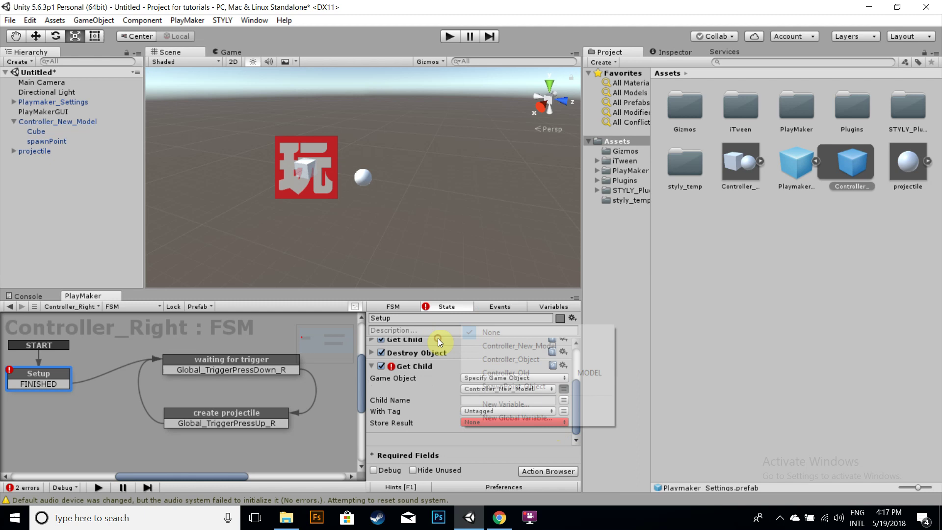
click(543, 403)
text(spawnPoint)
key(Return)
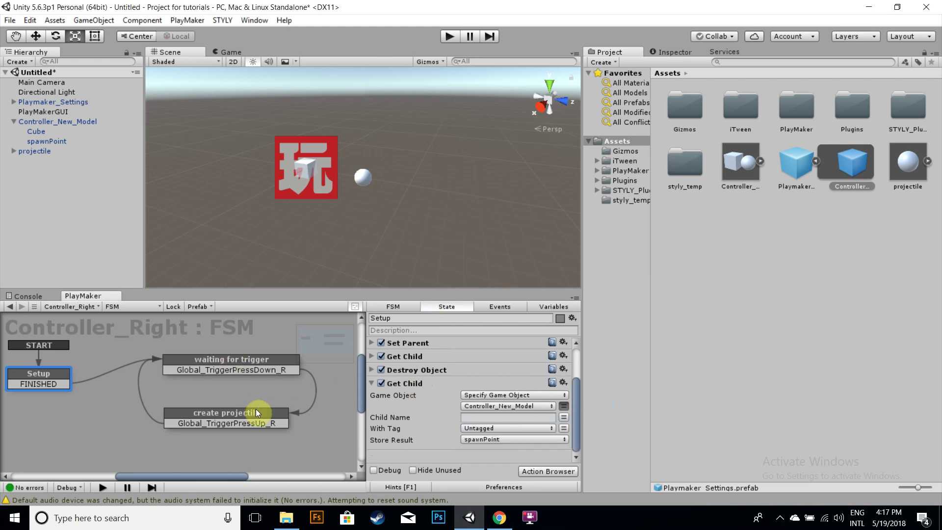
Step: Add a Create Object action to the create projectile state
click(268, 415)
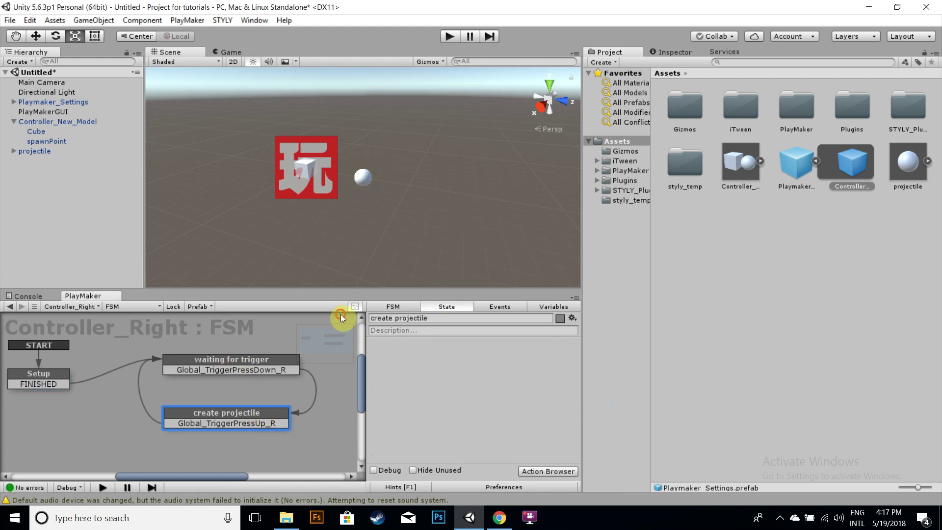
double_click(434, 377)
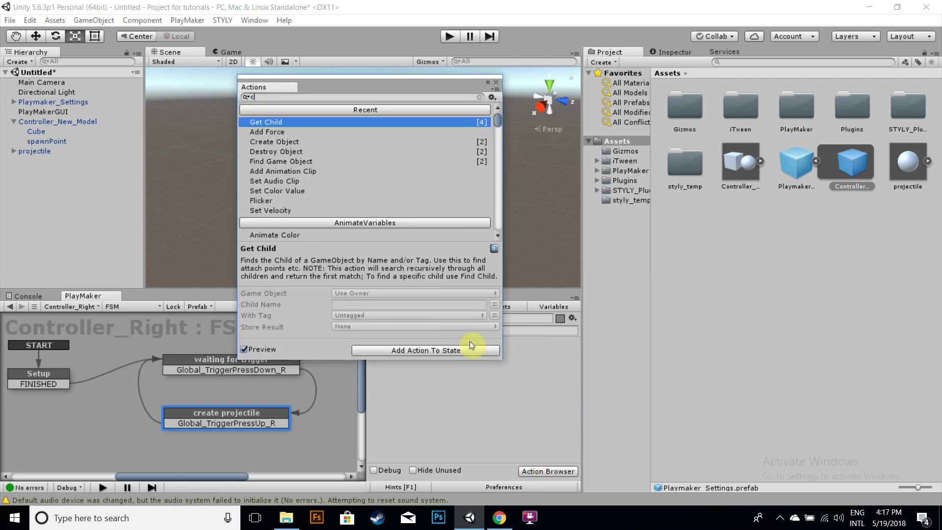
text(create)
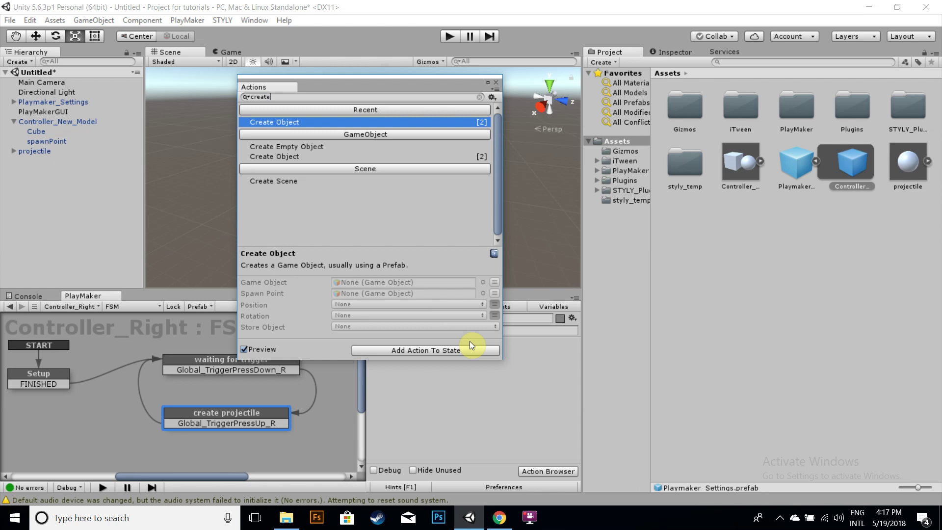
click(470, 341)
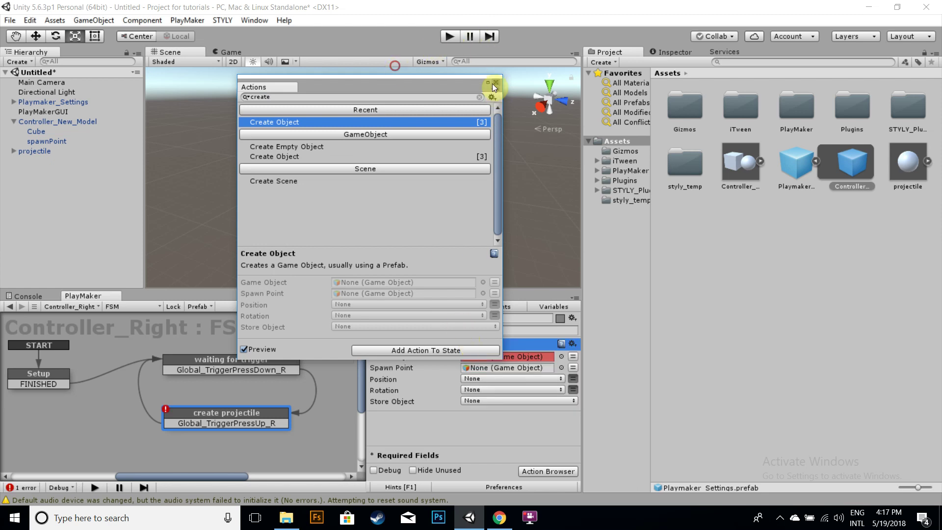
click(396, 66)
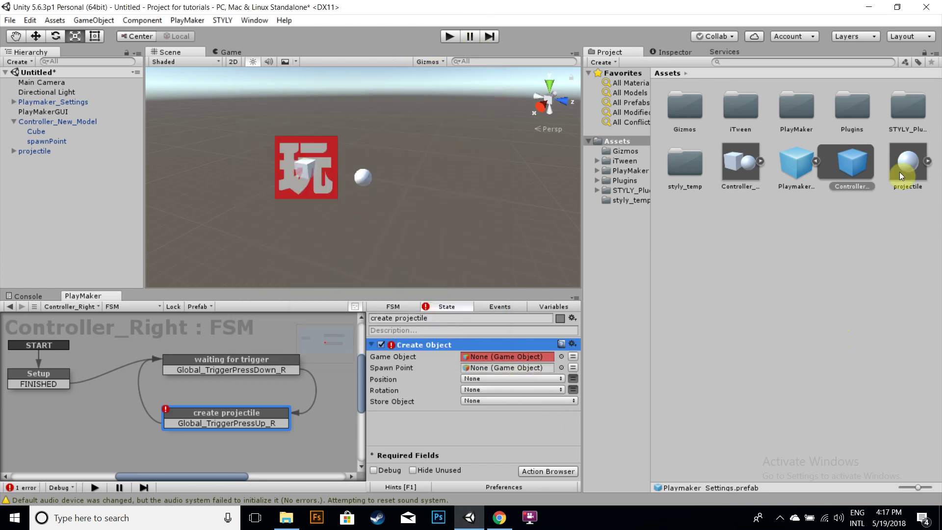
Step: Assign the projectile prefab as the Create Object action's Game Object and the spawnPoint variable as its Spawn Point
drag(909, 169, 513, 355)
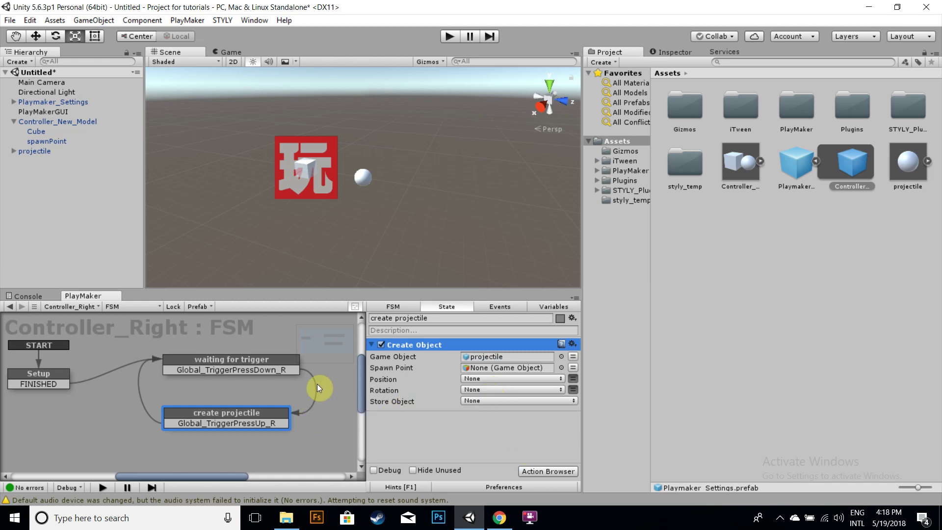
click(469, 434)
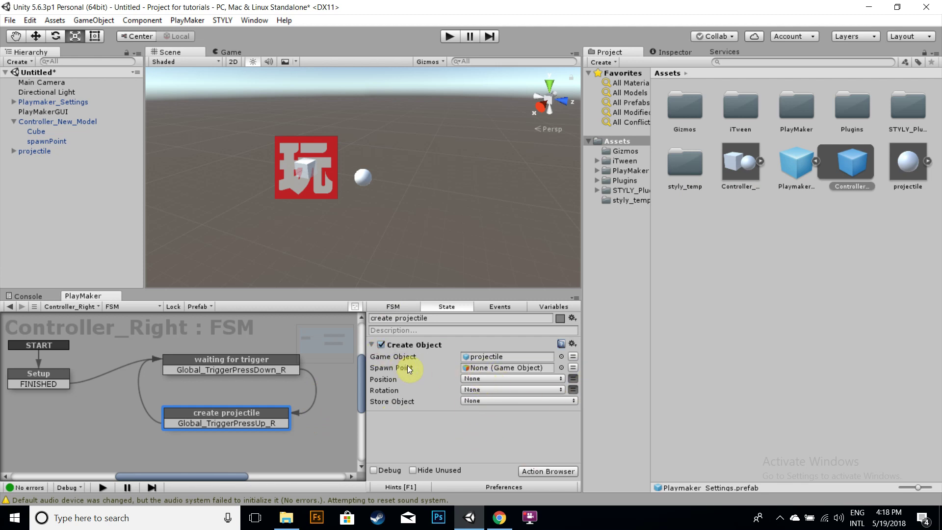
click(572, 368)
click(531, 368)
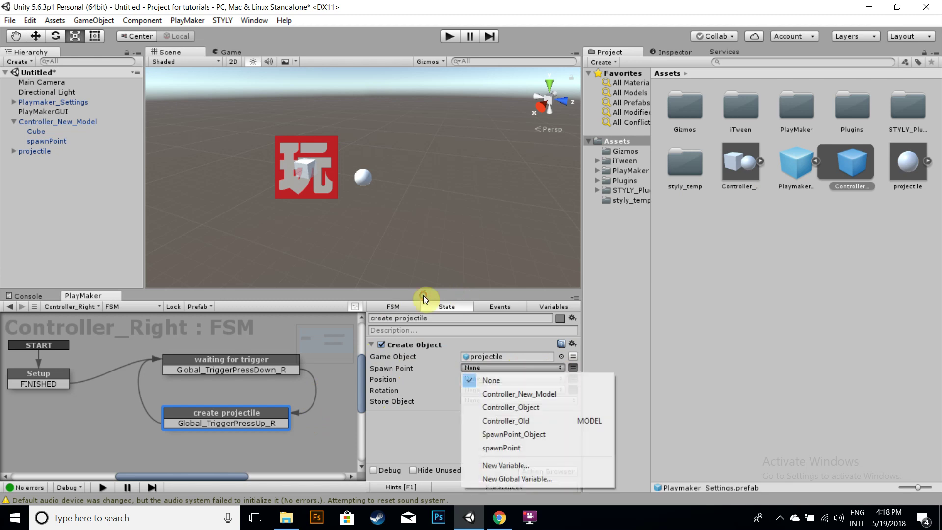
click(520, 445)
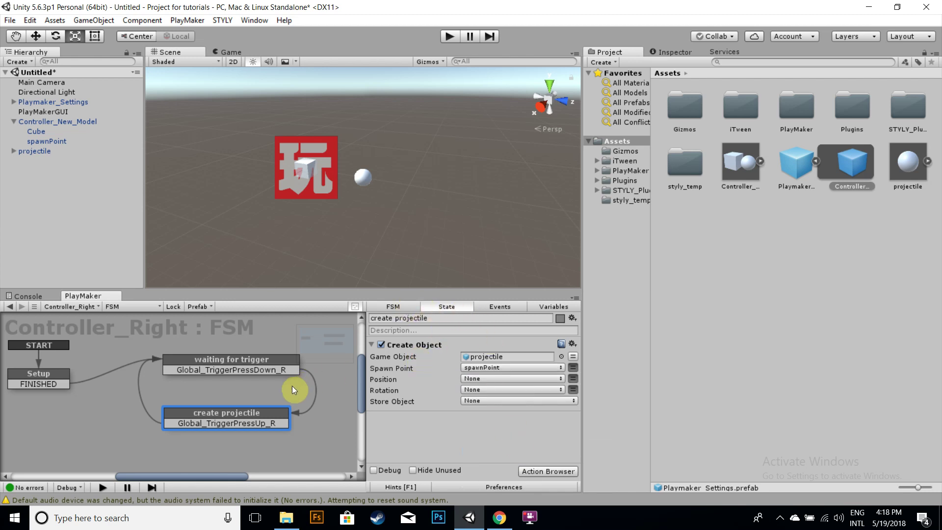
Step: Review Setup's last Get Child action, then add a Get Rotation action to the create projectile state and collapse its settings
click(54, 381)
scroll(448, 403, down, 3)
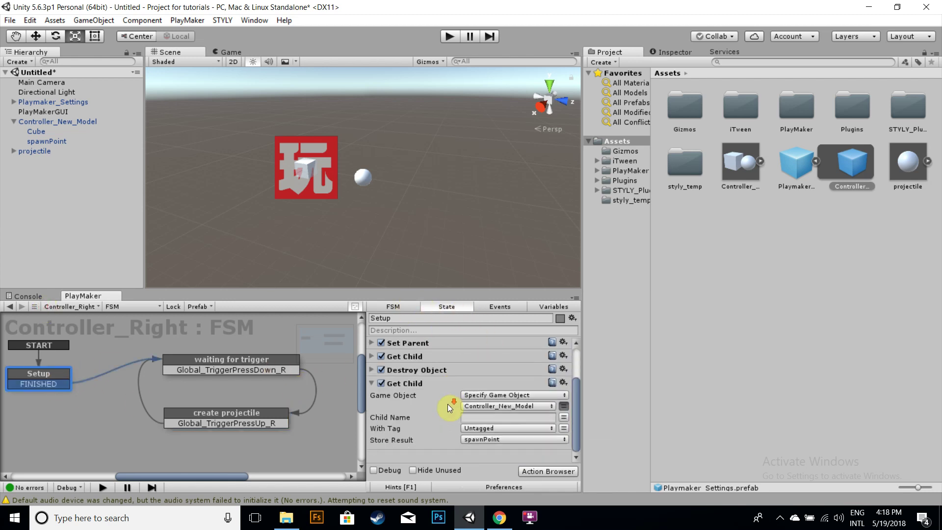
click(279, 421)
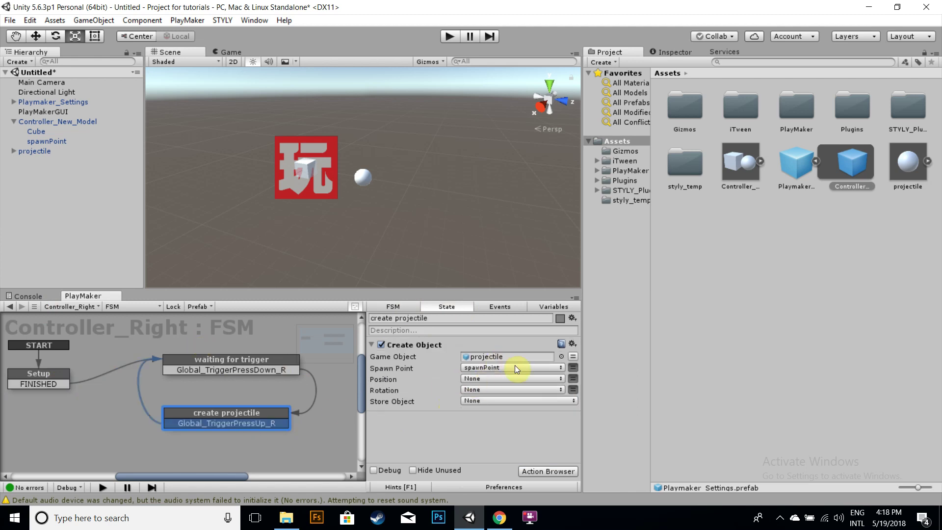
click(547, 471)
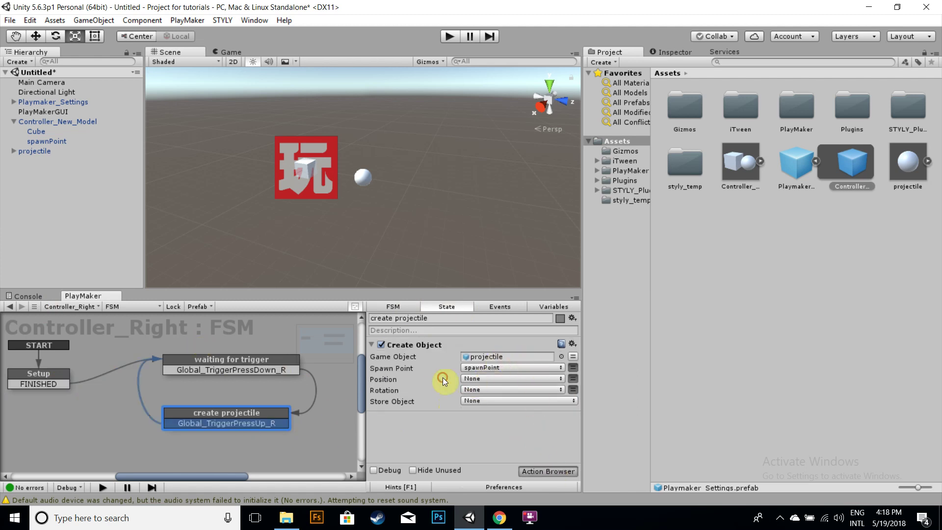
text(get rotat)
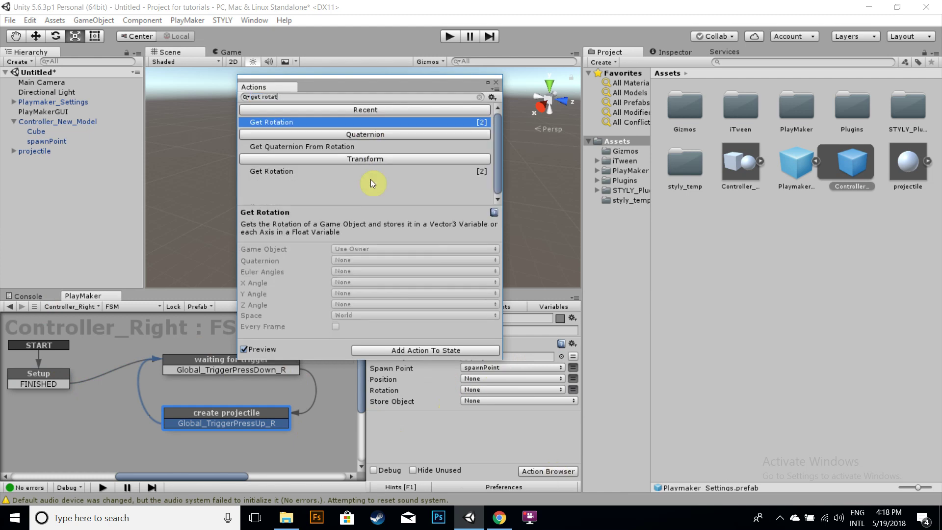
key(Return)
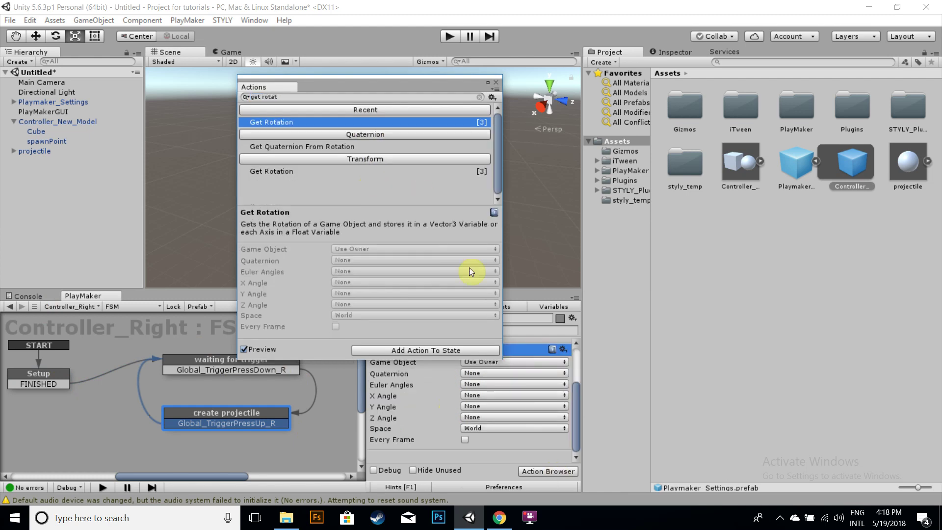
click(495, 82)
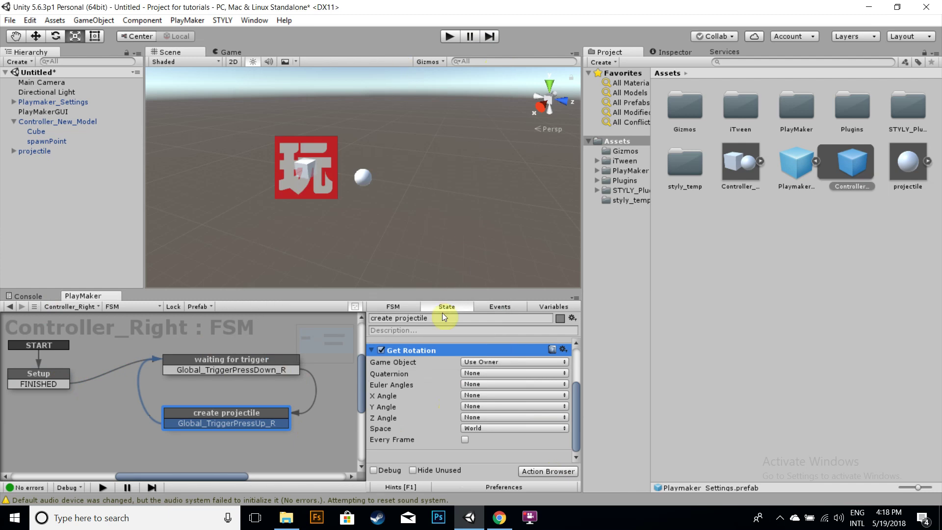
click(371, 350)
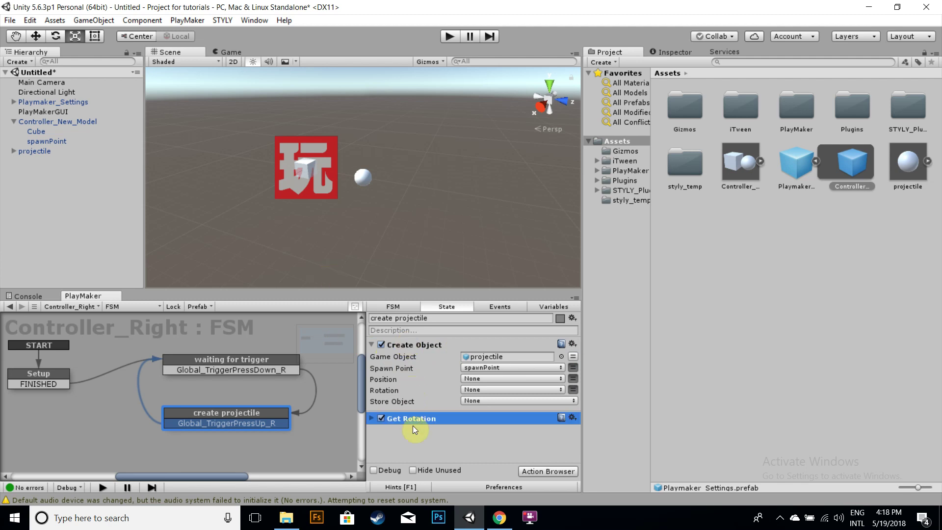
Step: Move the Get Rotation action above Create Object and specify the spawnPoint variable as its Game Object
drag(399, 345, 411, 430)
click(437, 348)
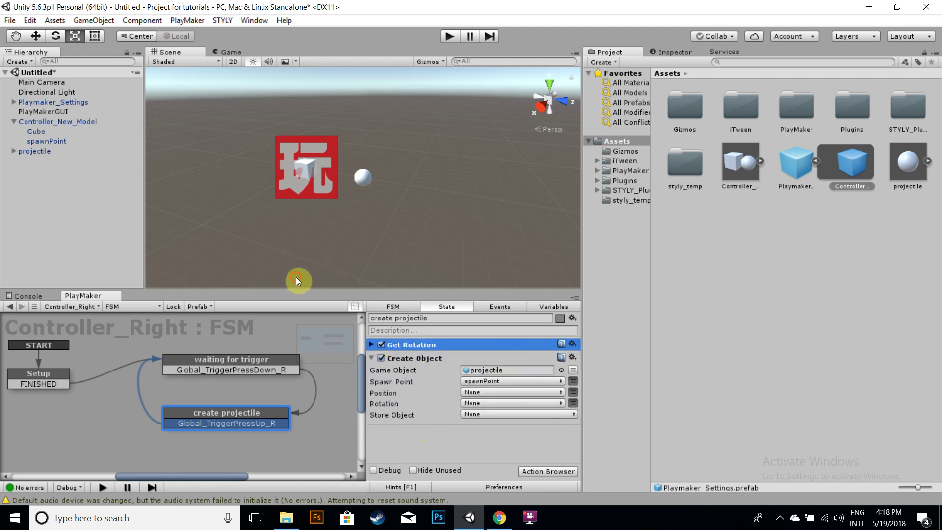
click(444, 346)
click(561, 357)
click(559, 382)
click(563, 367)
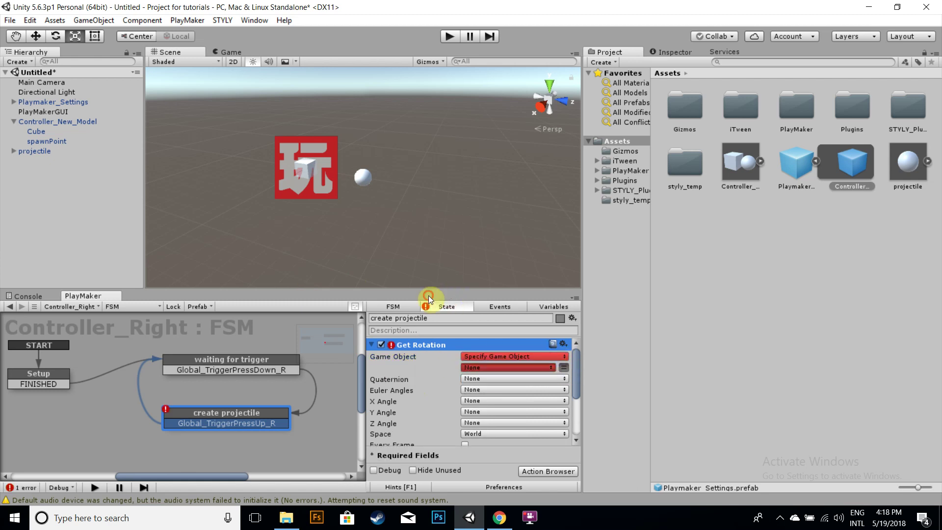
click(524, 367)
click(535, 447)
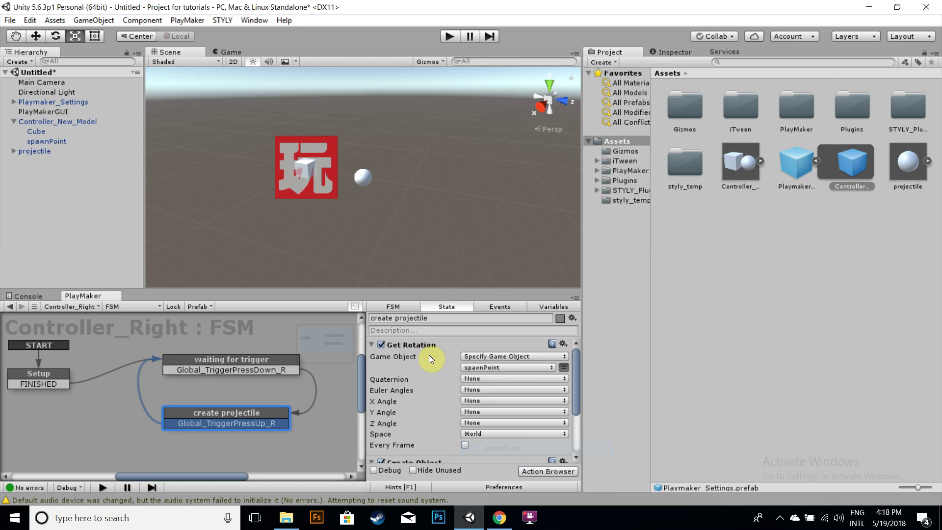
Step: Store Get Rotation's Euler Angles in a new variable named spawnPoint_rotation and collapse the action's settings
click(530, 390)
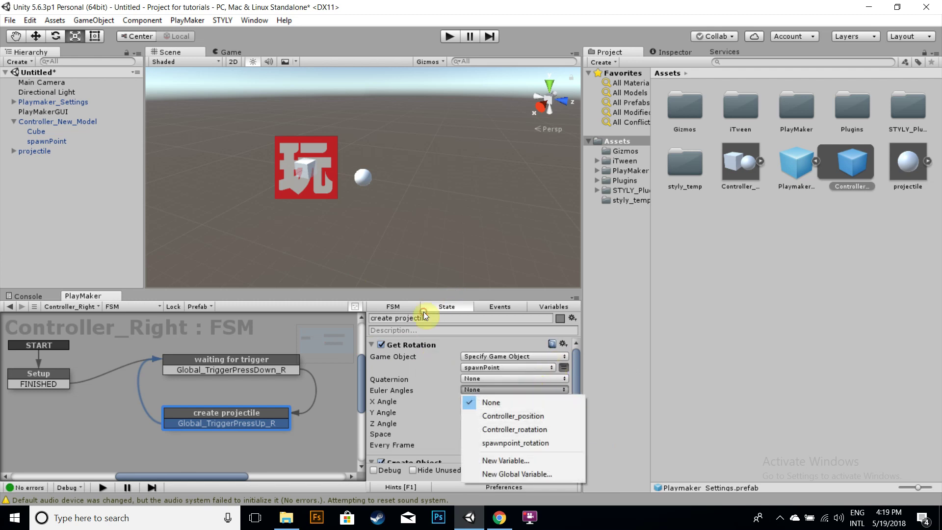
click(542, 459)
text(spawnPoint_rotation)
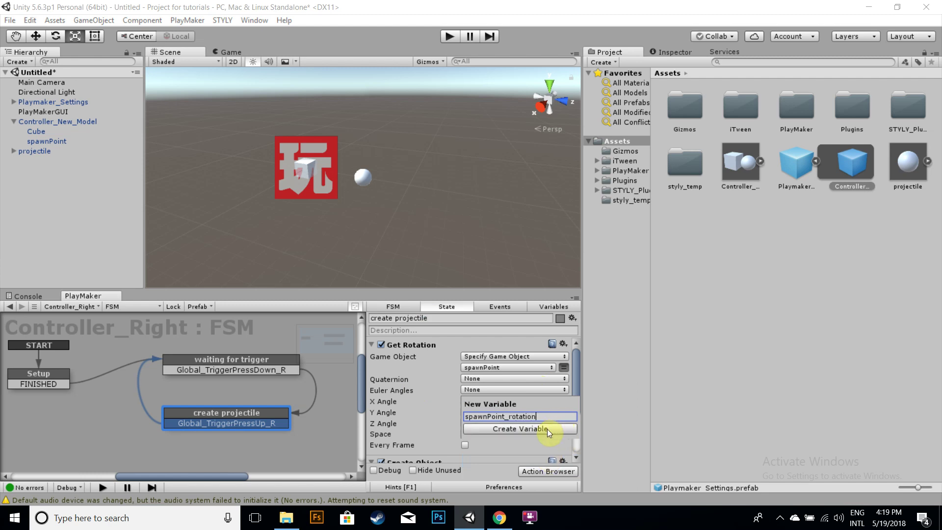
click(520, 429)
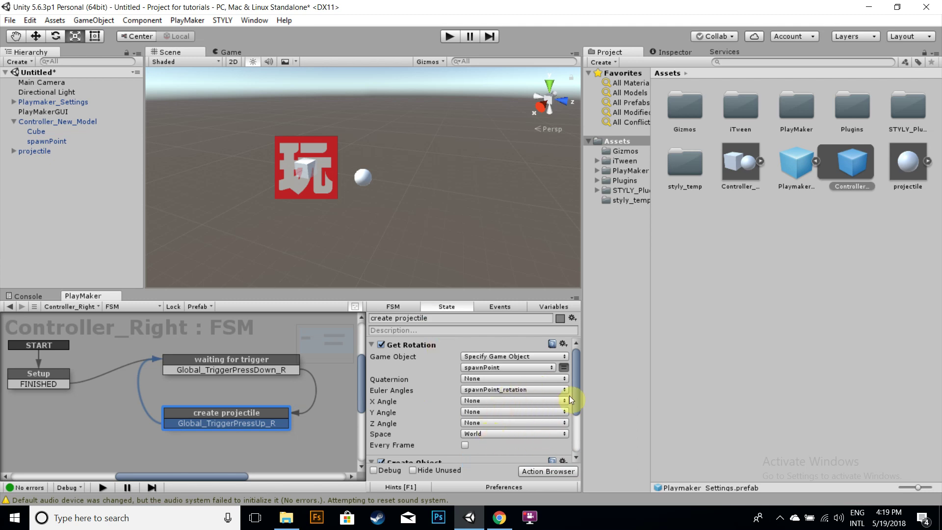
click(371, 345)
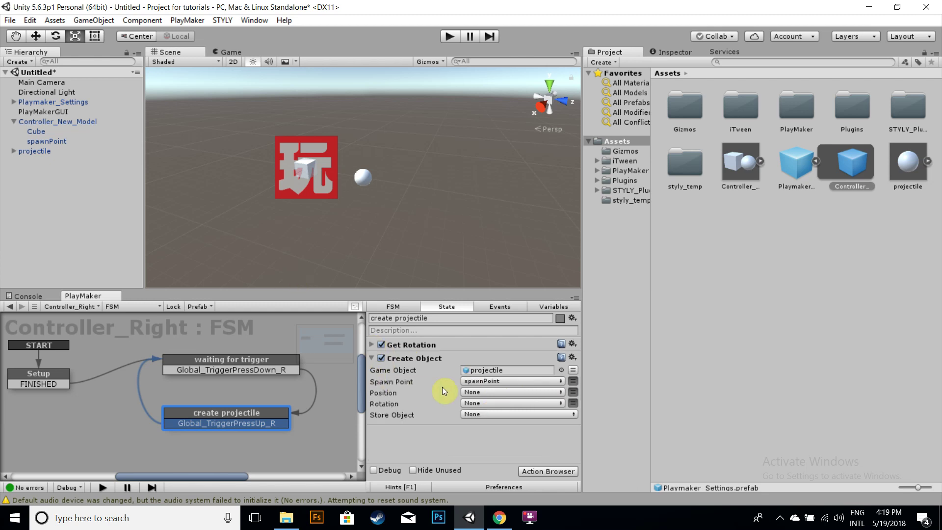
Step: Set the Create Object action's Rotation to the spawnPoint_rotation variable and check the FSM's variable list
click(471, 402)
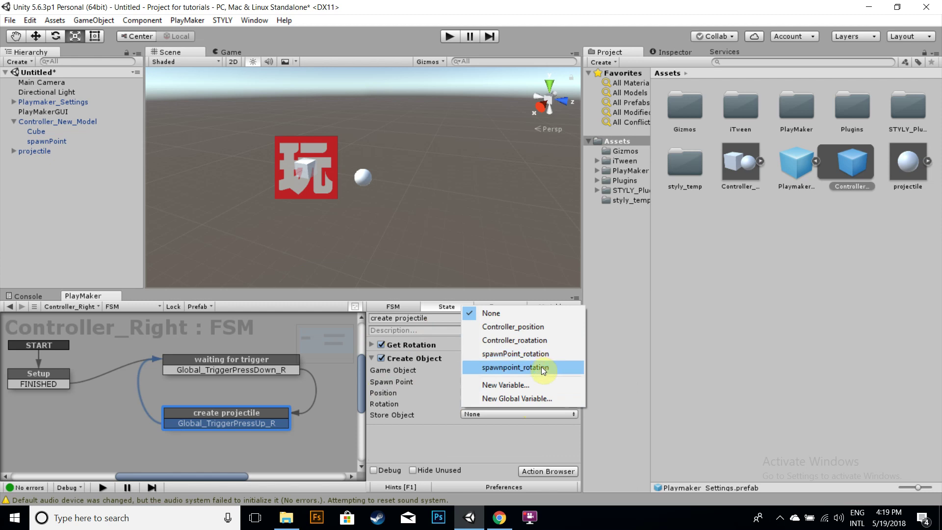
click(540, 367)
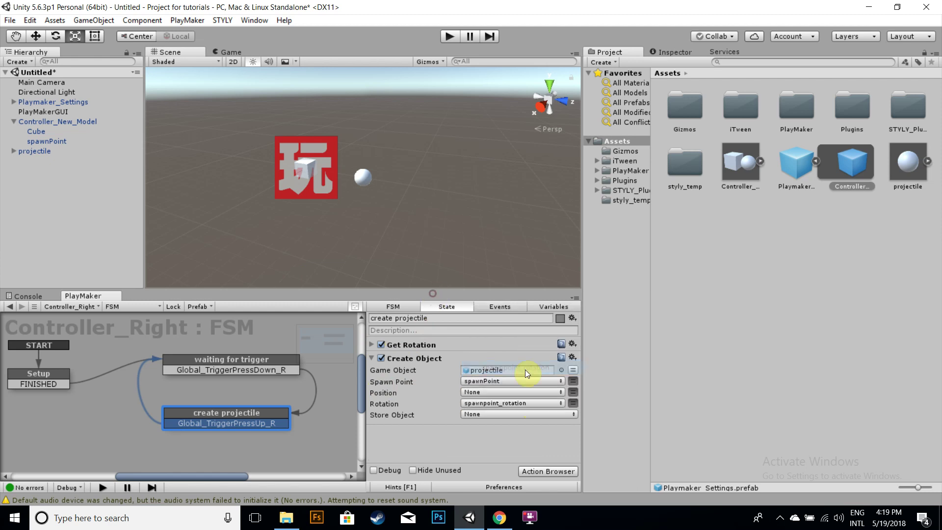
click(378, 346)
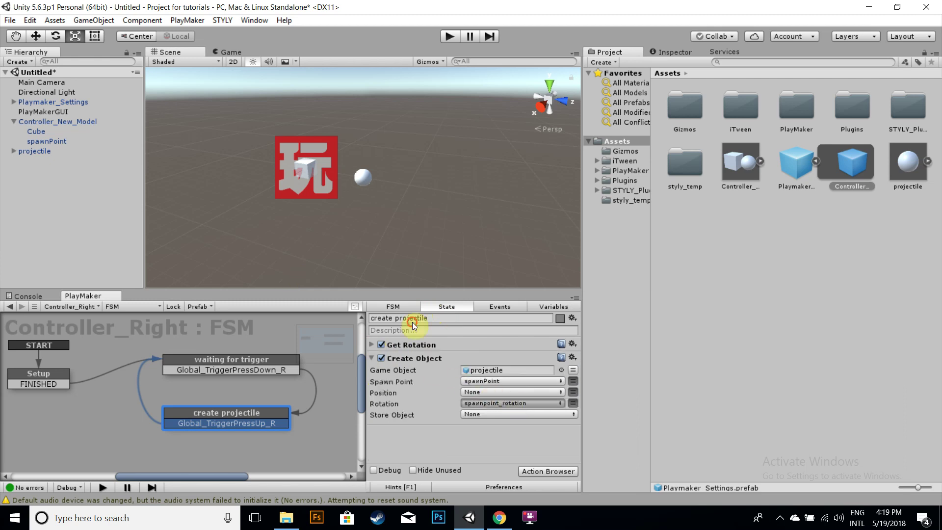
click(515, 402)
click(510, 353)
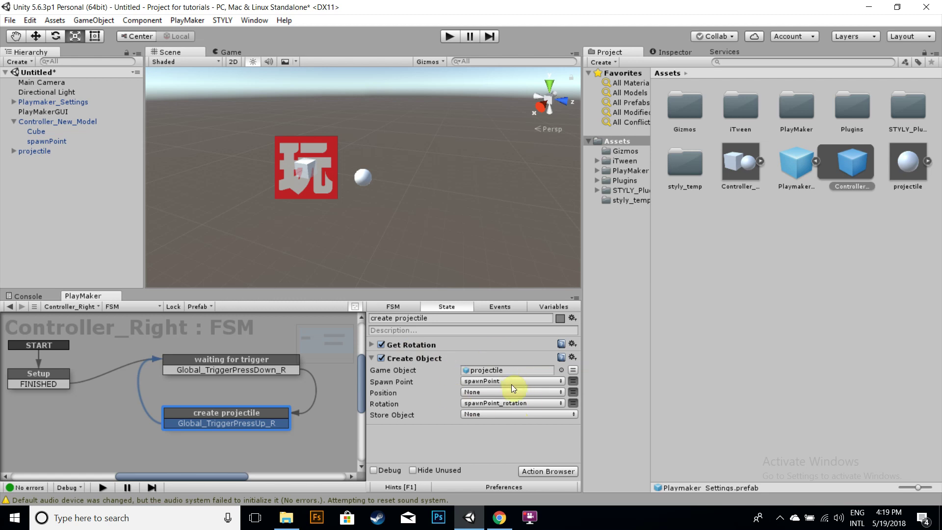
click(569, 306)
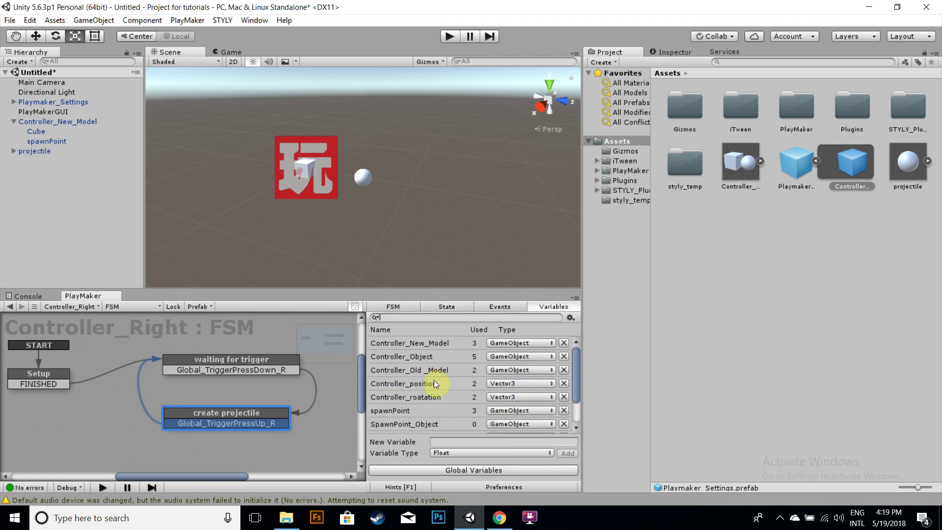
click(457, 310)
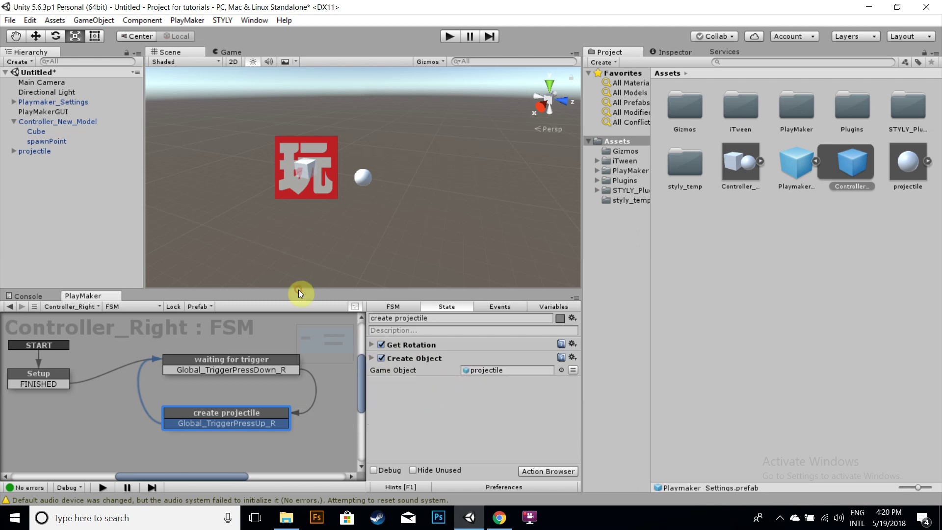
Step: Add an FSM to the projectile prefab and name its first state setup
click(907, 162)
right_click(114, 387)
click(142, 391)
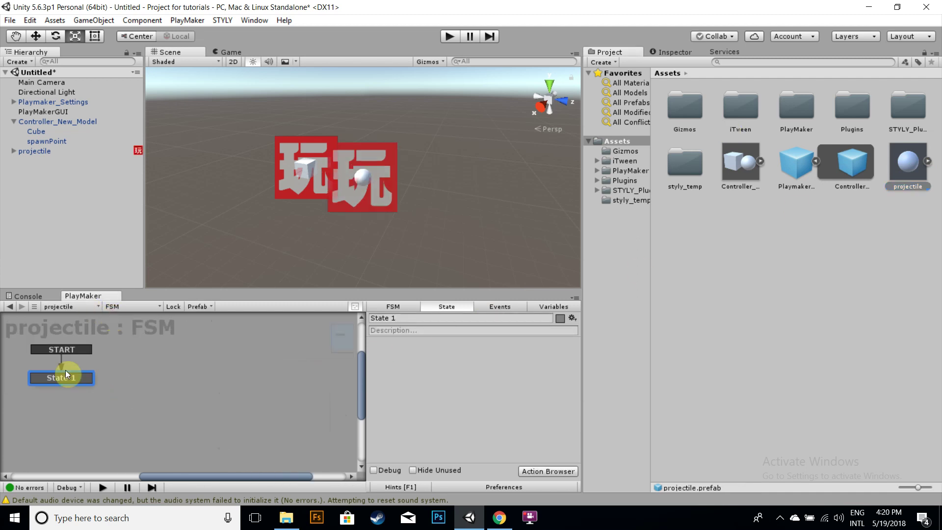
click(417, 318)
text(setup)
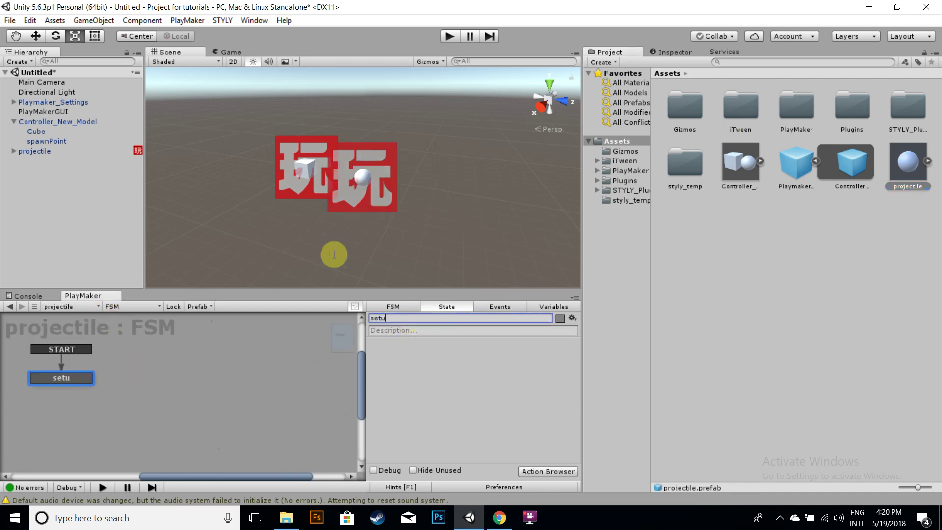
Step: Add an Add Force action to the projectile FSM's setup state and close the action browser
click(546, 470)
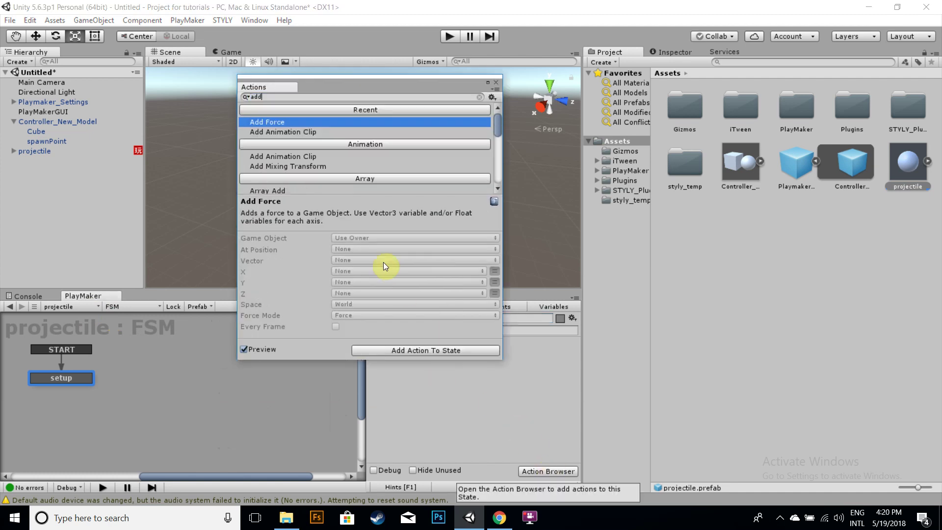
key(Return)
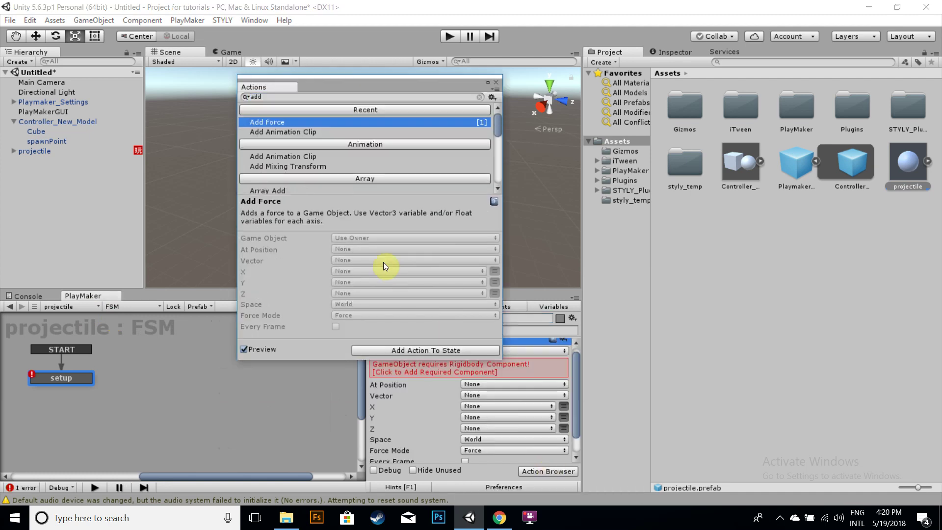
click(493, 83)
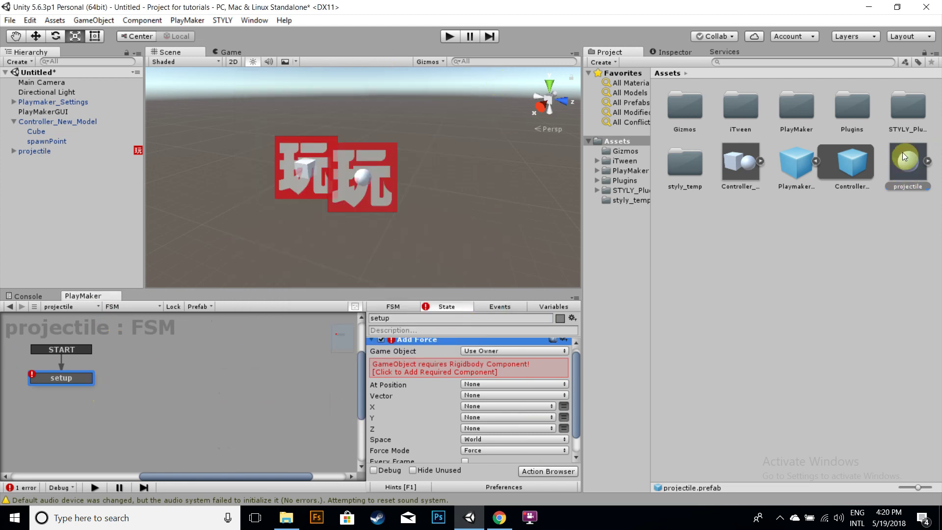
Step: Add a Rigidbody component to the projectile instance in the scene and apply the change to its prefab
click(36, 149)
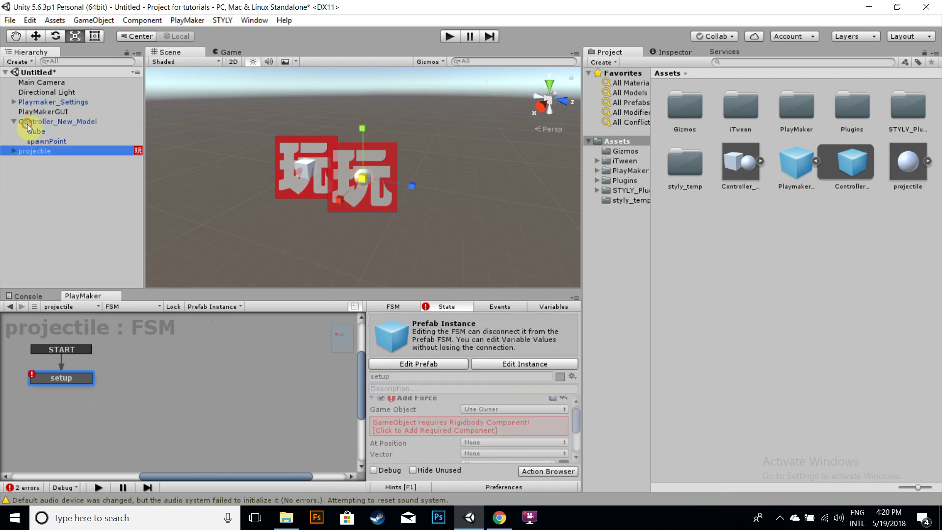
click(674, 52)
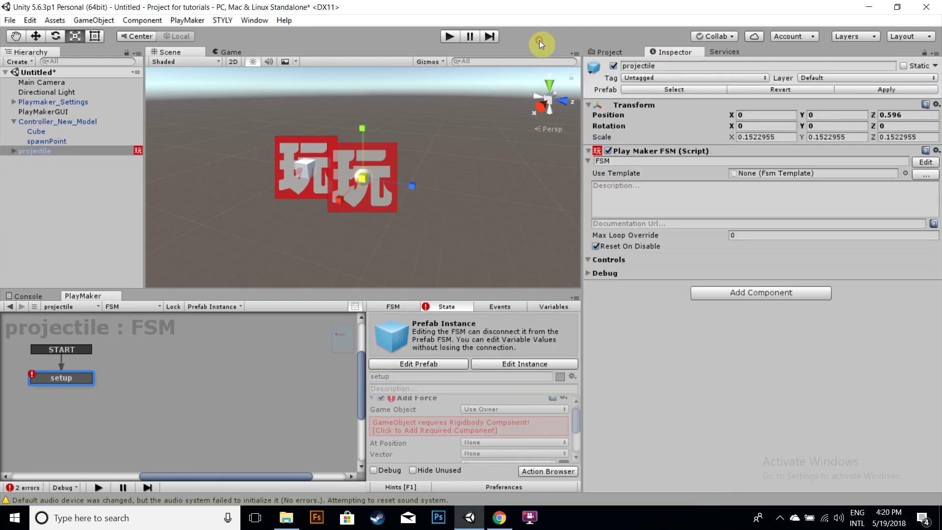
click(756, 294)
key(Return)
click(733, 341)
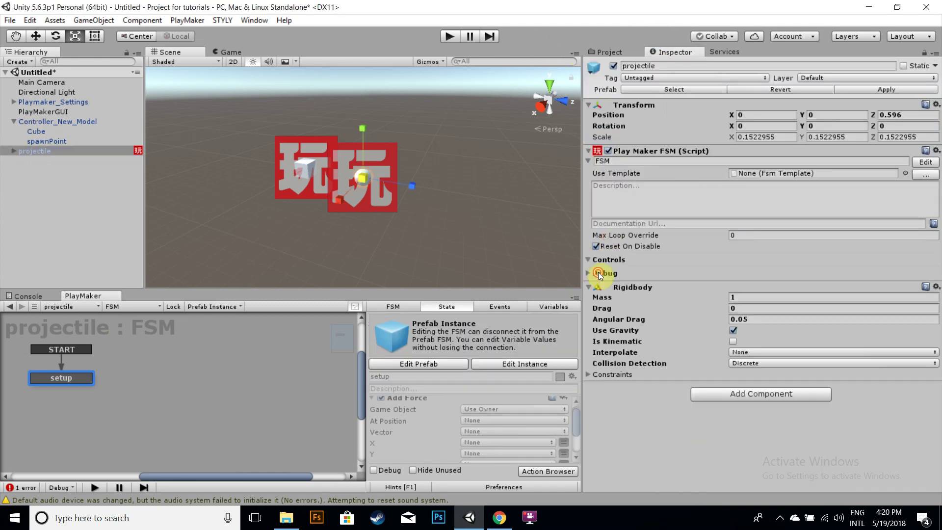
click(662, 412)
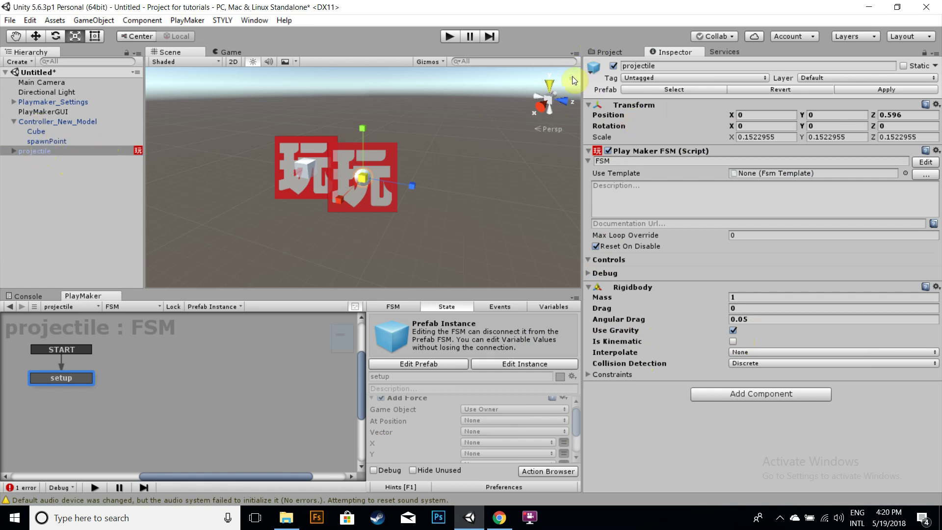
click(863, 89)
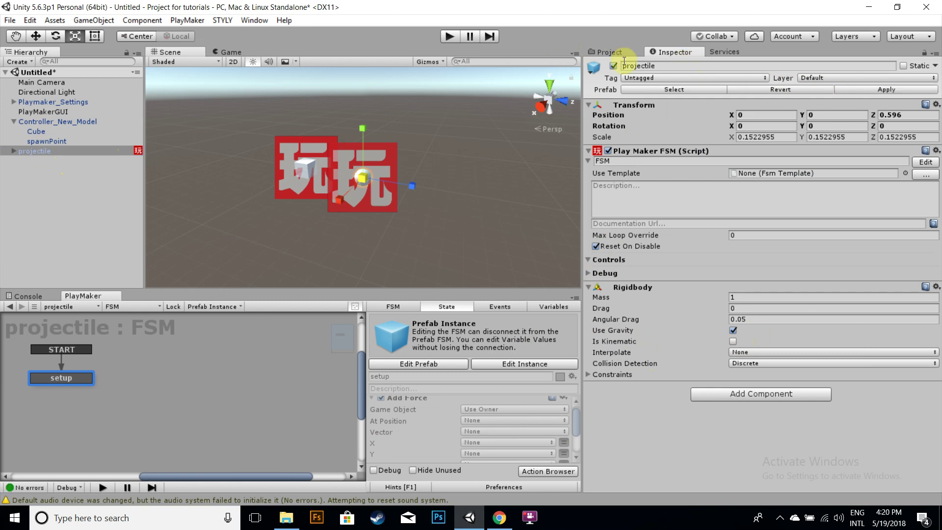
Step: Reopen the projectile prefab's FSM from the project assets and set the Add Force action's Space to Self
click(607, 52)
click(843, 179)
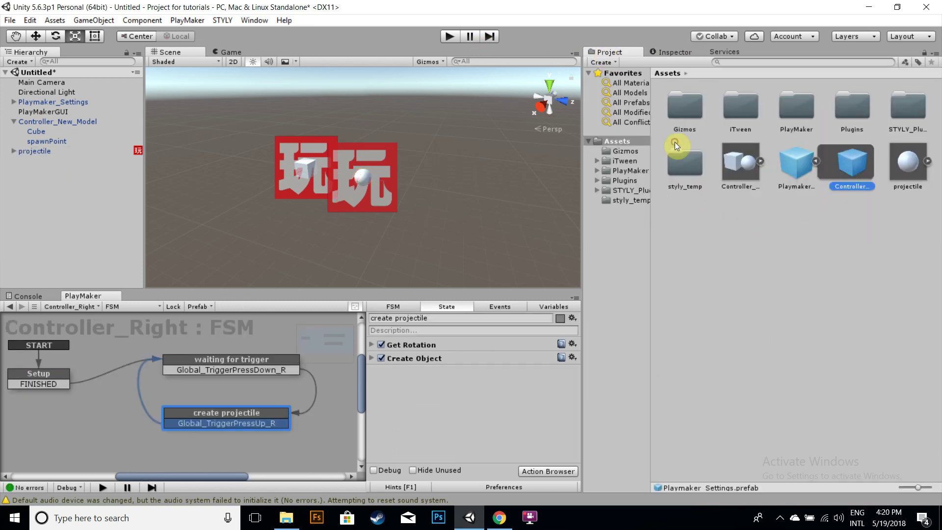
click(910, 164)
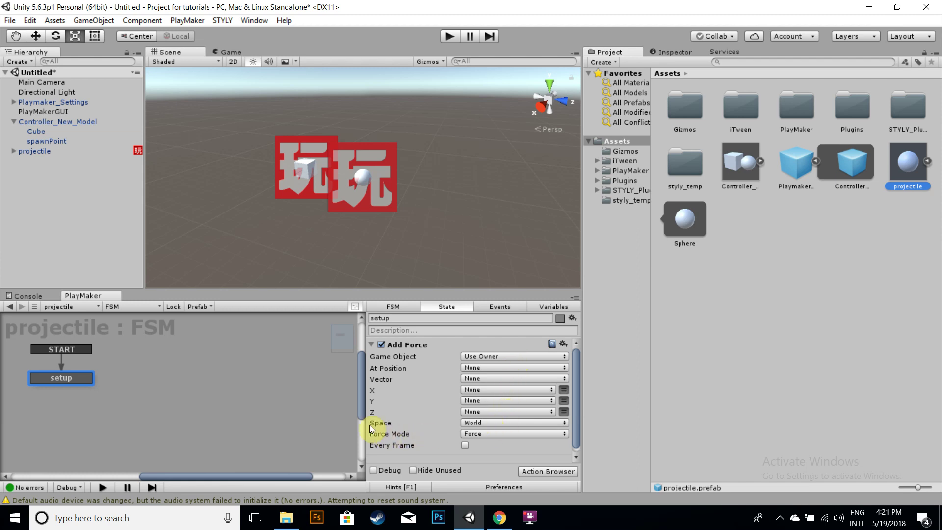
click(495, 423)
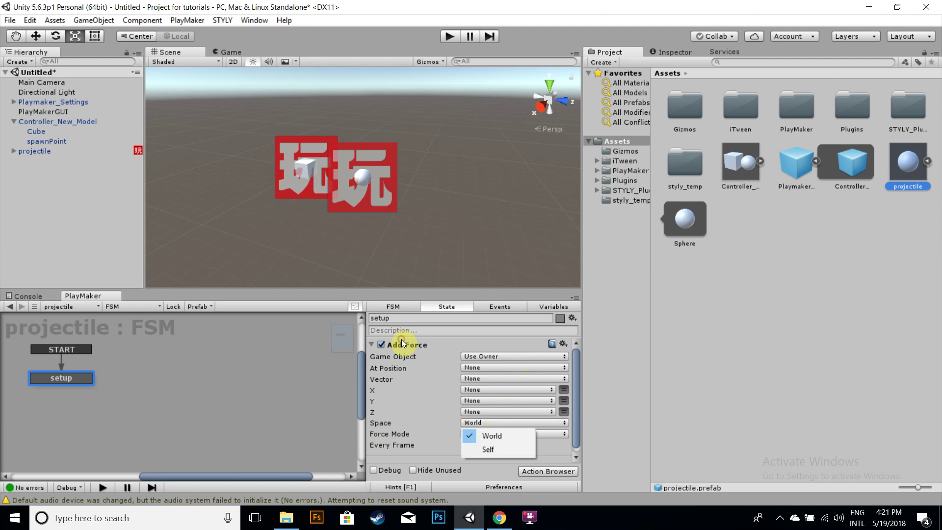
click(491, 450)
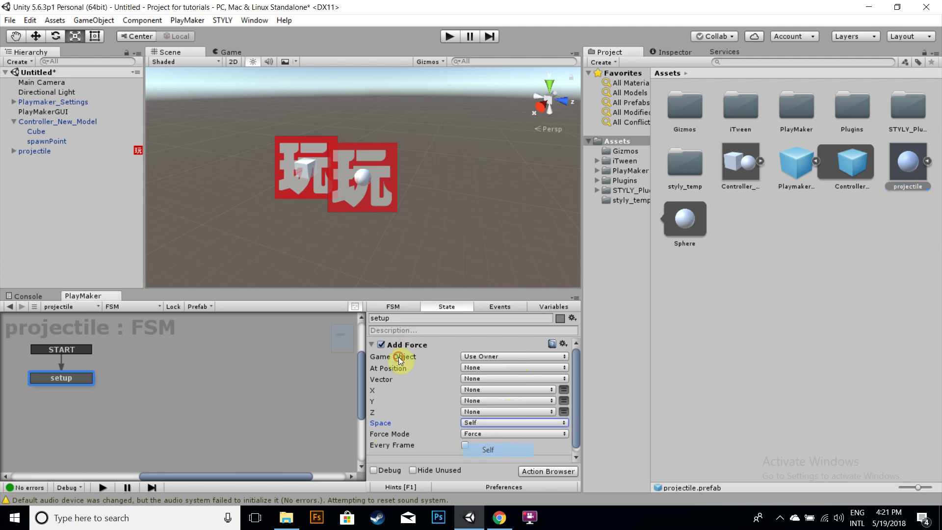
Step: Set the Add Force action's Z value to 2000 and collapse the action's settings
click(486, 412)
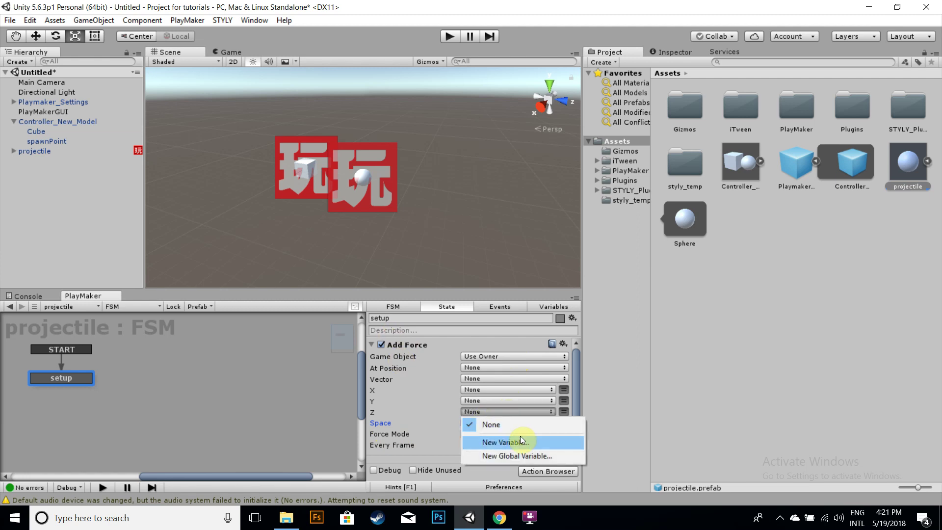
click(564, 412)
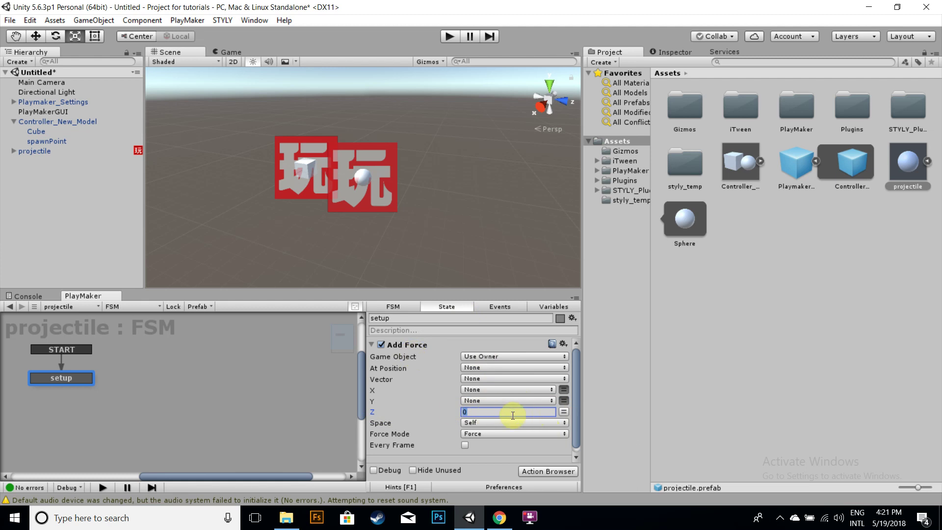
text(2000)
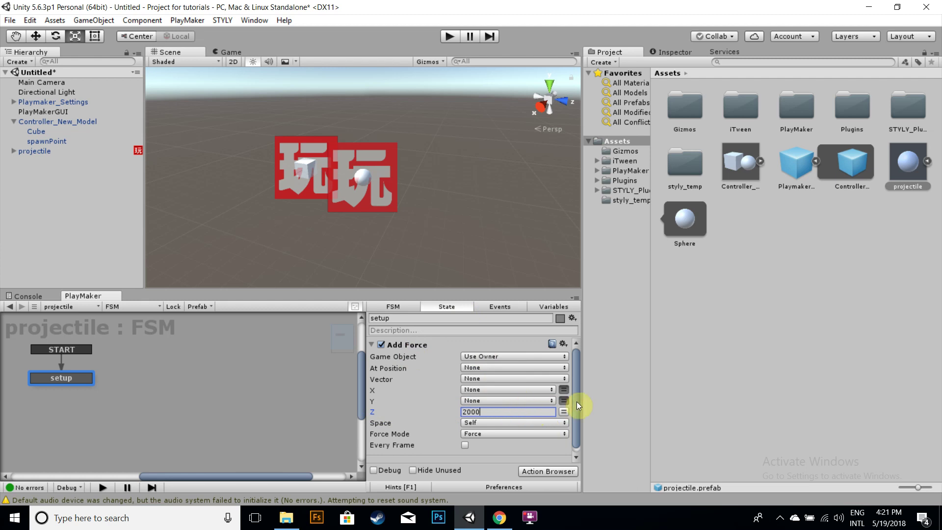
scroll(582, 415, down, 1)
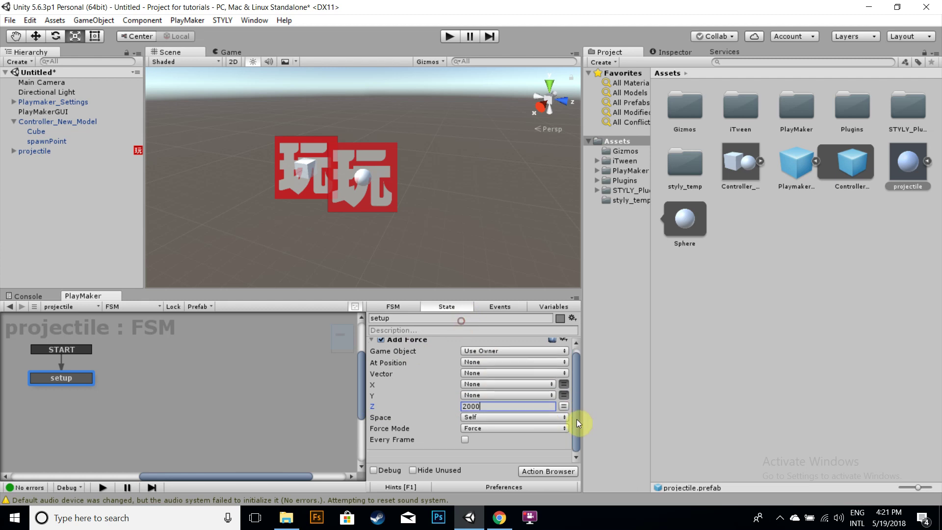
click(366, 343)
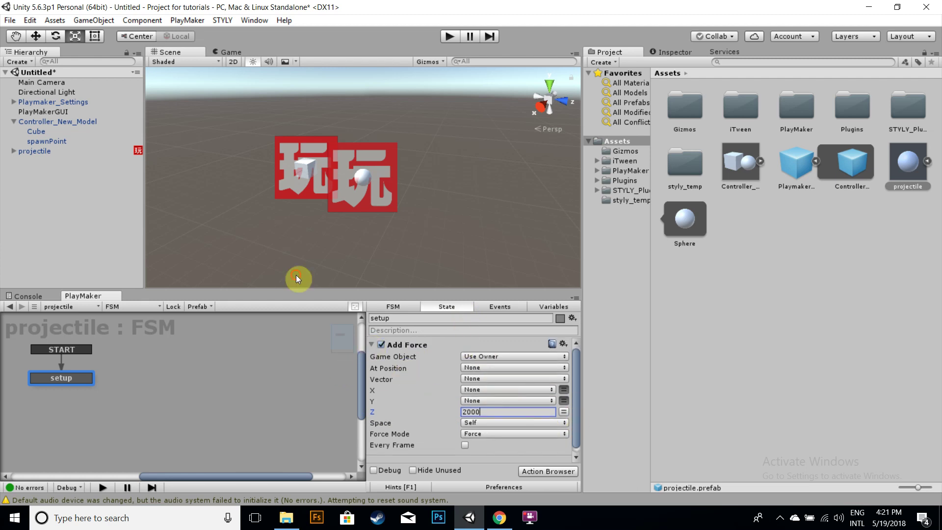
Step: Review the Controller_Right and projectile FSMs and collapse the Playmaker_Settings prefab's contents in the project assets
click(852, 162)
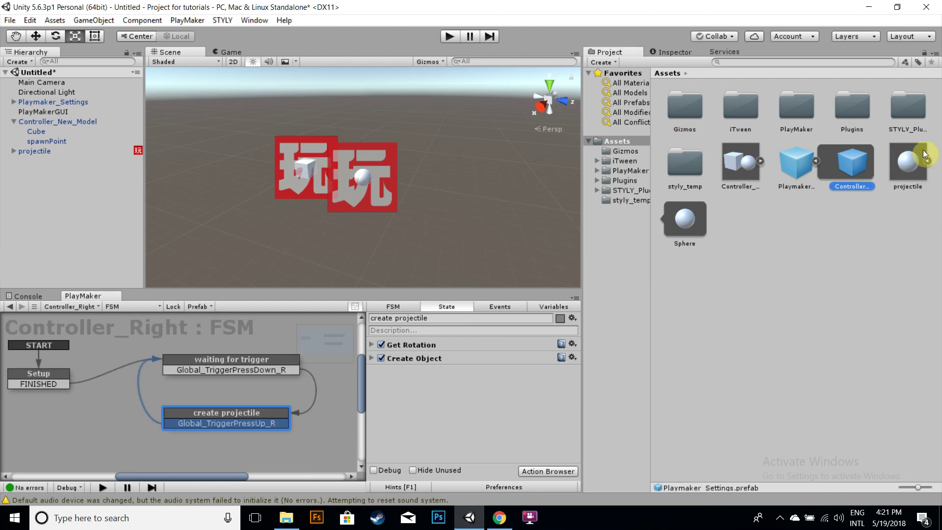
click(910, 160)
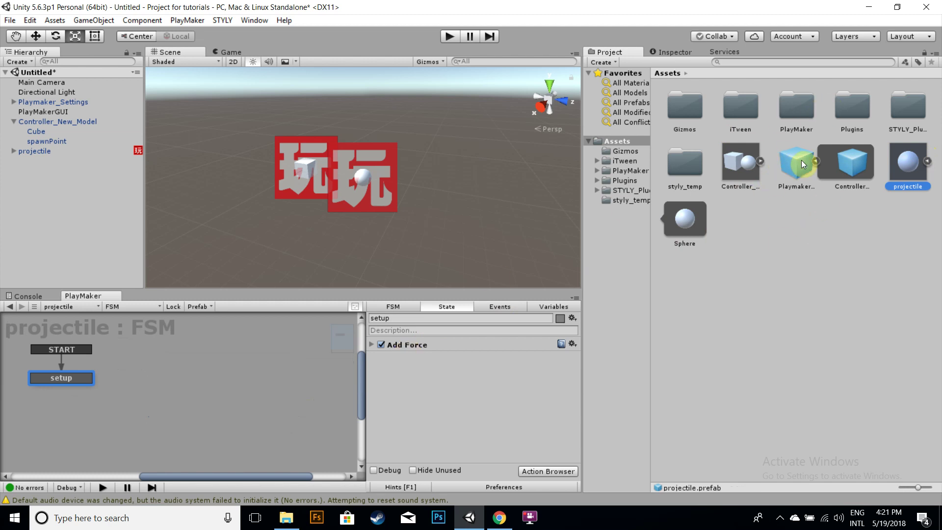
click(816, 160)
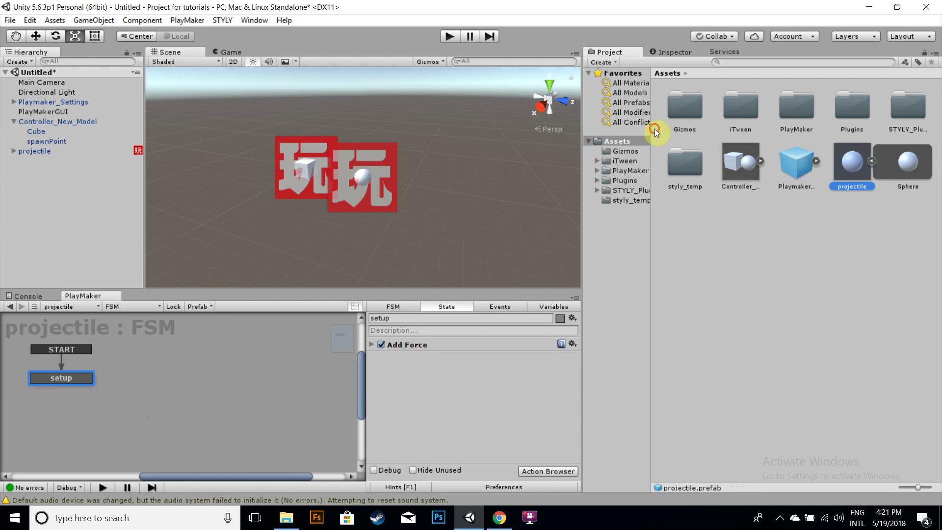
Step: Collapse the projectile prefab's contents in the project assets and rename the Playmaker_Settings prefab as Playmaker_Settings_V1
click(872, 162)
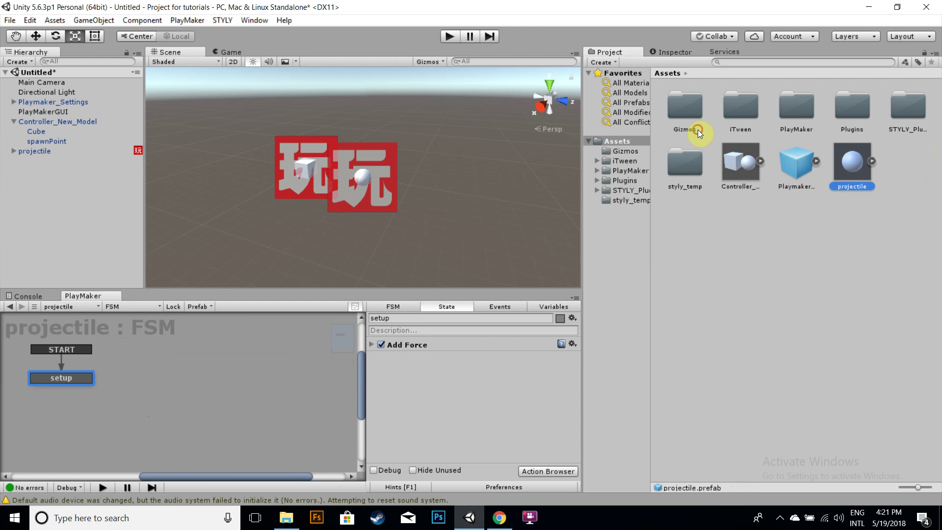
click(800, 161)
right_click(799, 166)
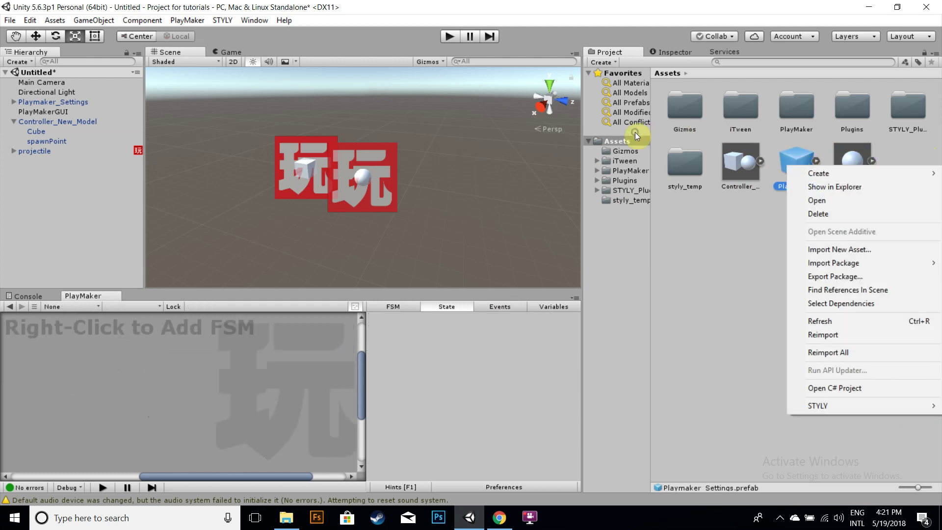
click(701, 303)
click(791, 171)
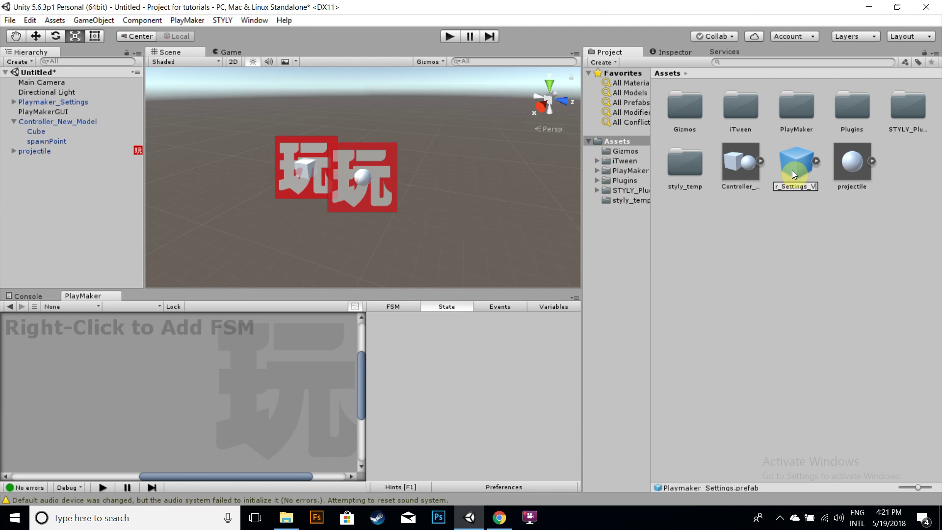
key(Return)
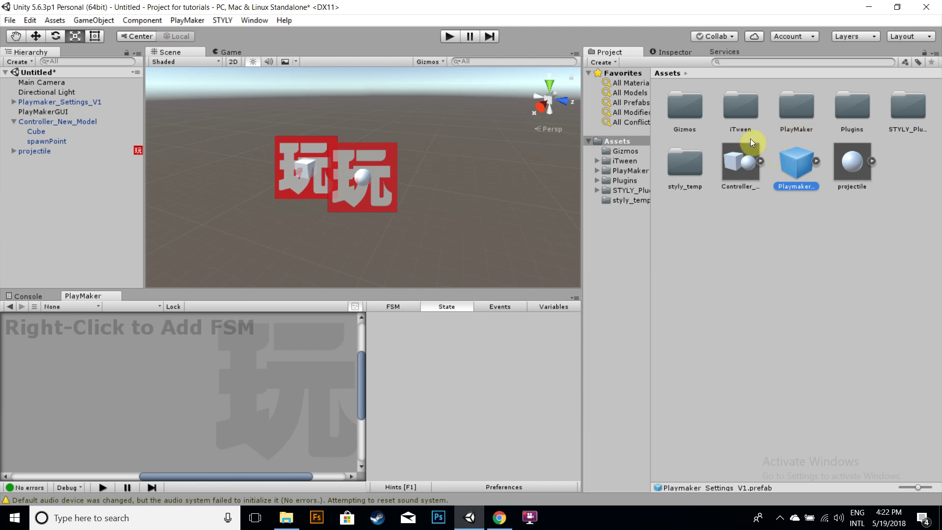
Step: Upload the Playmaker_Settings_V1 prefab to STYLY
right_click(788, 160)
mouse_move(794, 399)
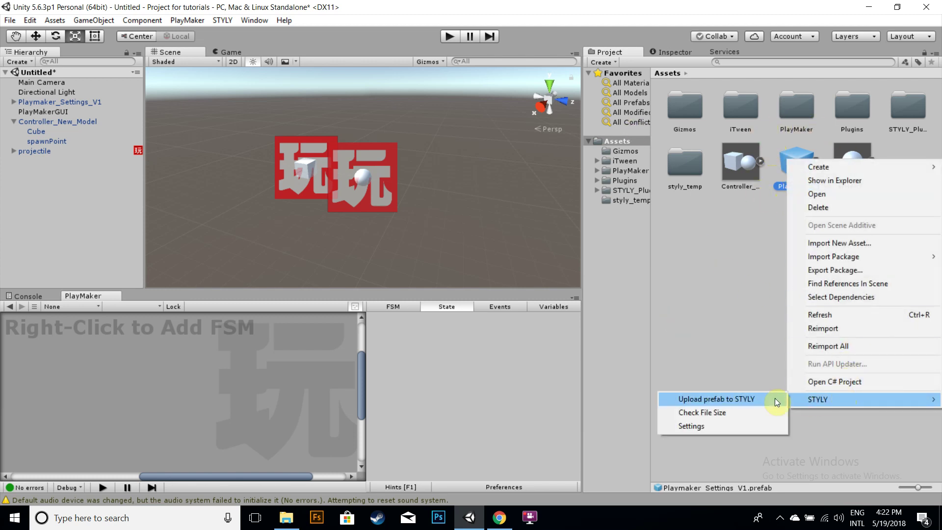
click(702, 398)
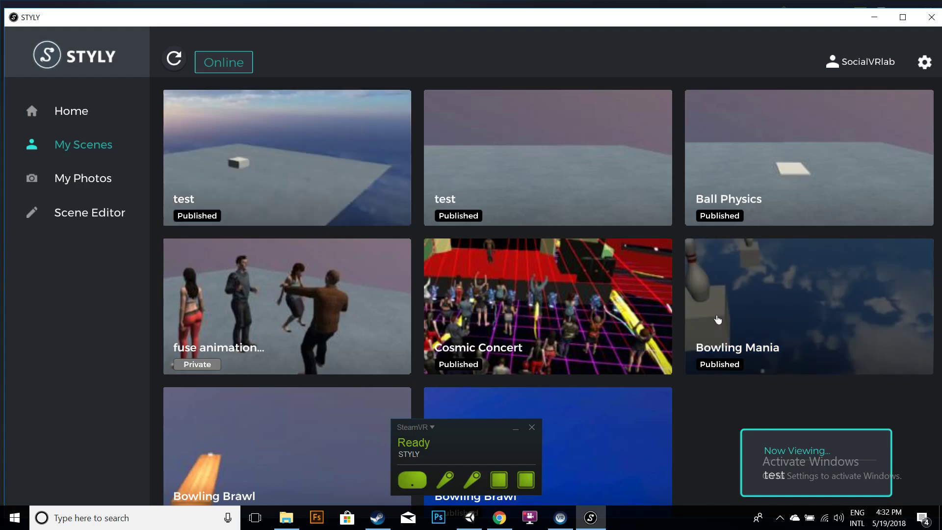
Step: Switch to the STYLY app and open the first published test scene from My Scenes, with the white block in its thumbnail
click(333, 146)
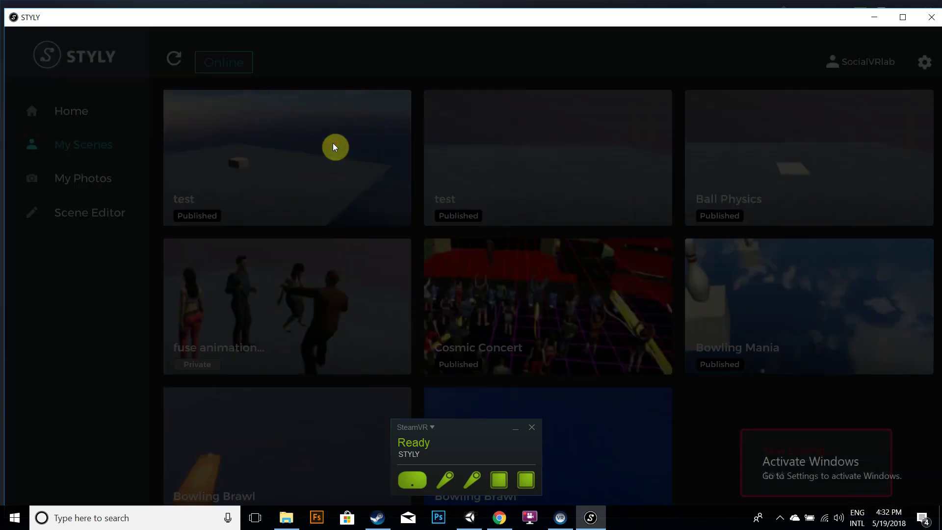